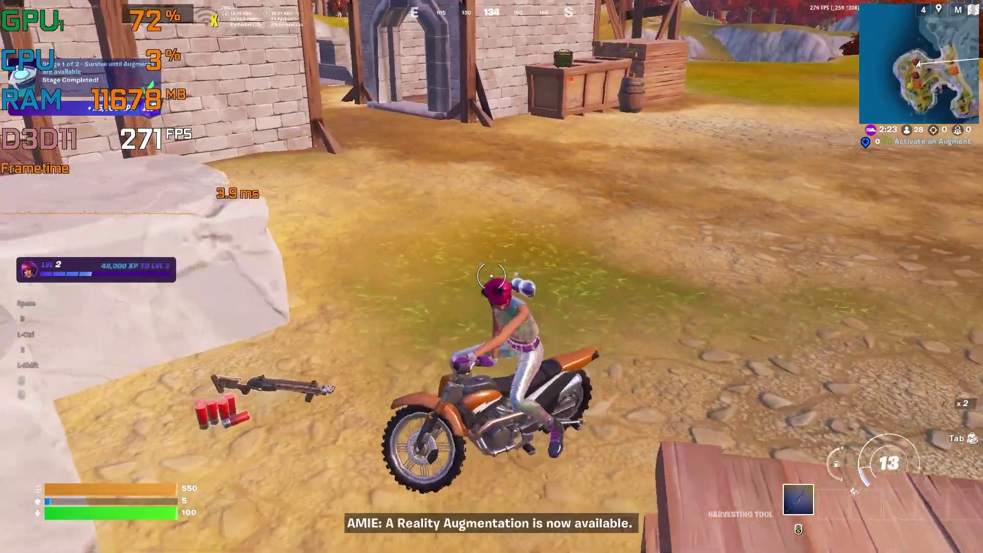
key("w")
key("w")
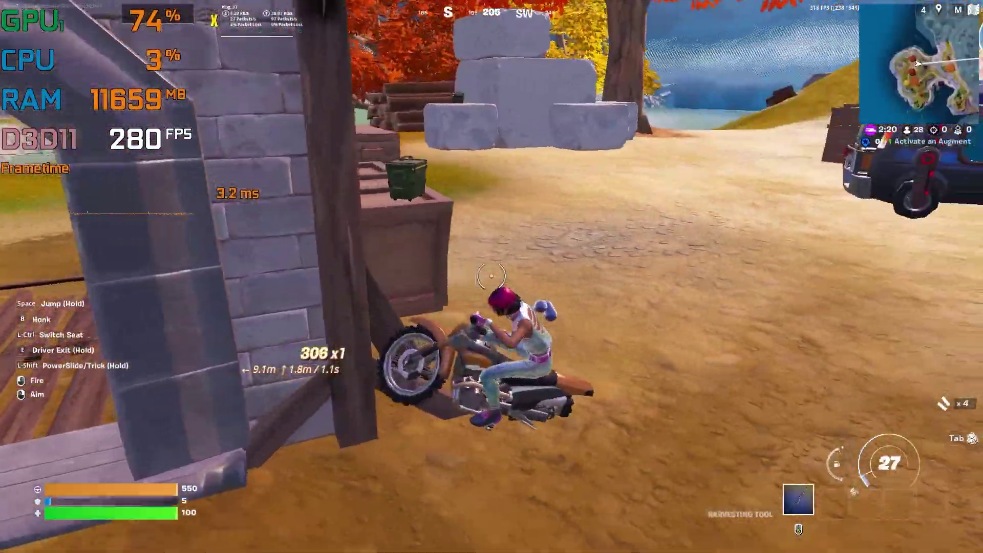
key("w")
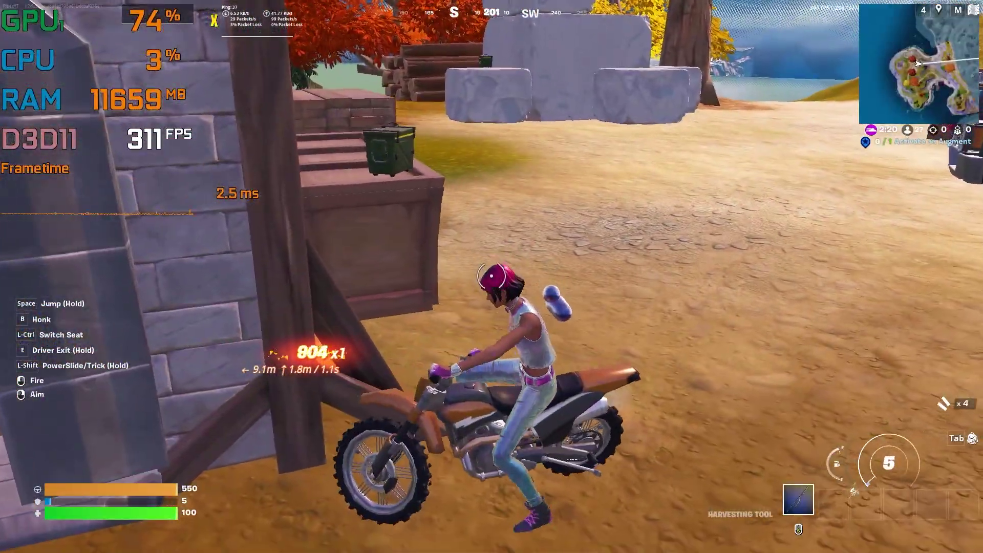
key("w")
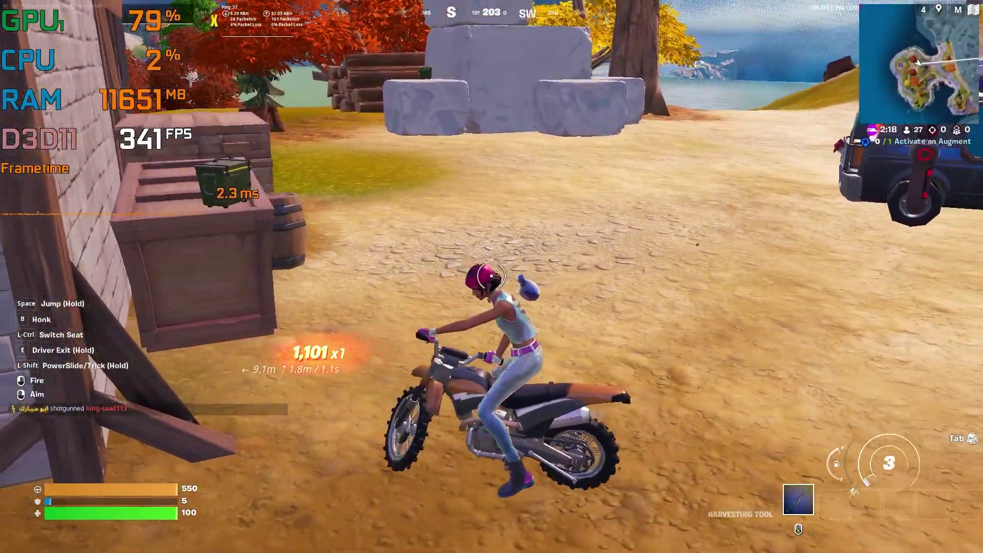
key("w")
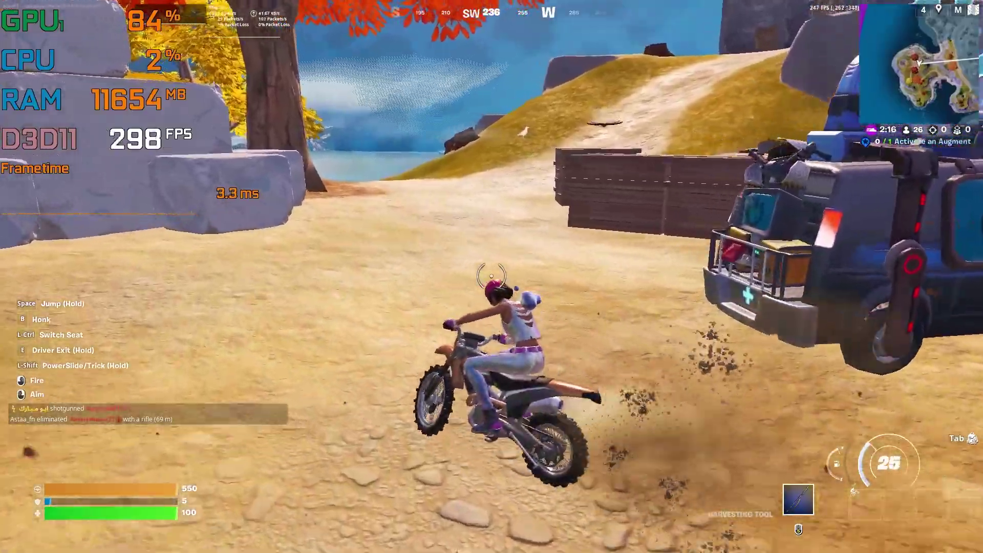
key("w")
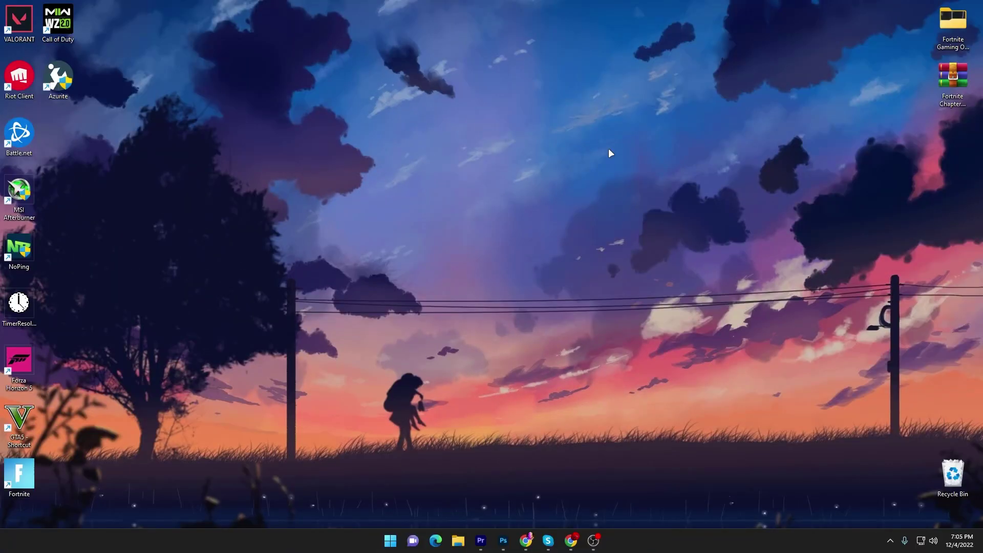
- Move the FPS boost pack archive to mid-desktop, and open its MediaFire download page through the Fortnite Chapter 4 guide on uptopacks.com in Chrome
left_click_drag(953, 77, 563, 133)
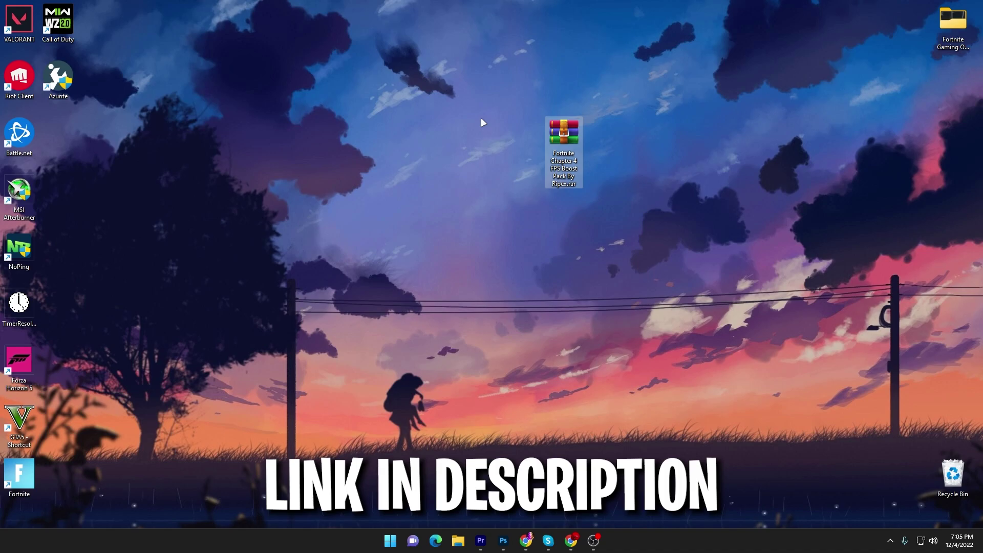
left_click(570, 541)
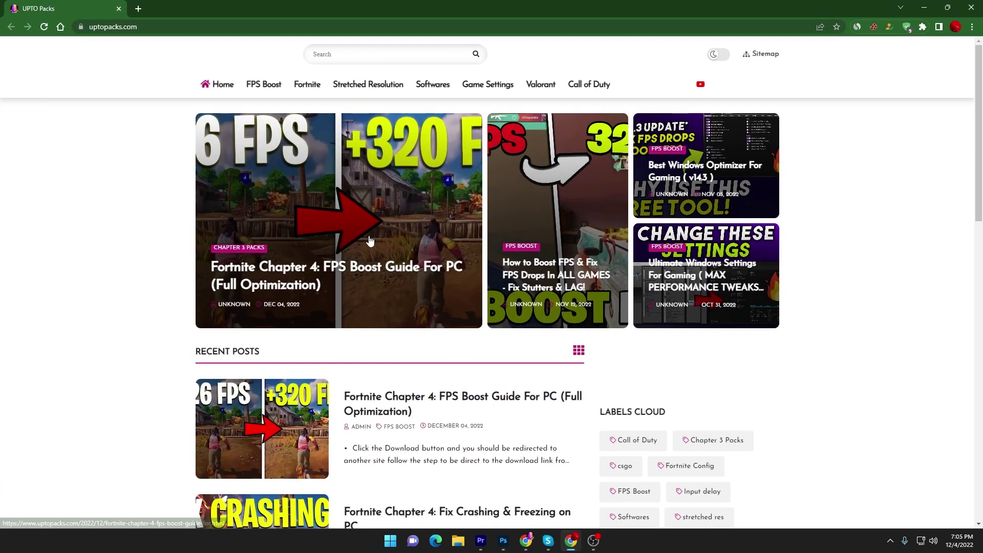
left_click(386, 170)
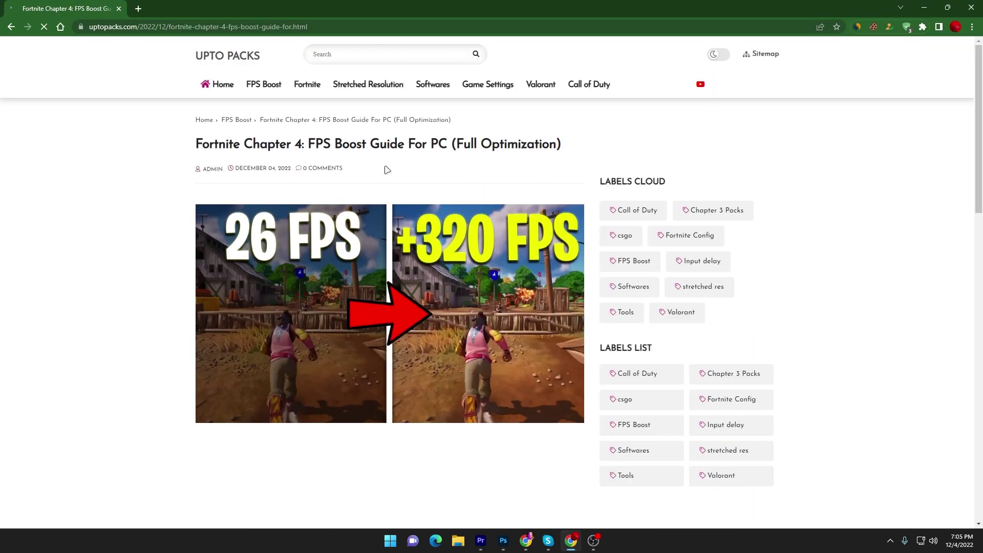
scroll(389, 176, "down", 7)
scroll(394, 317, "down", 2)
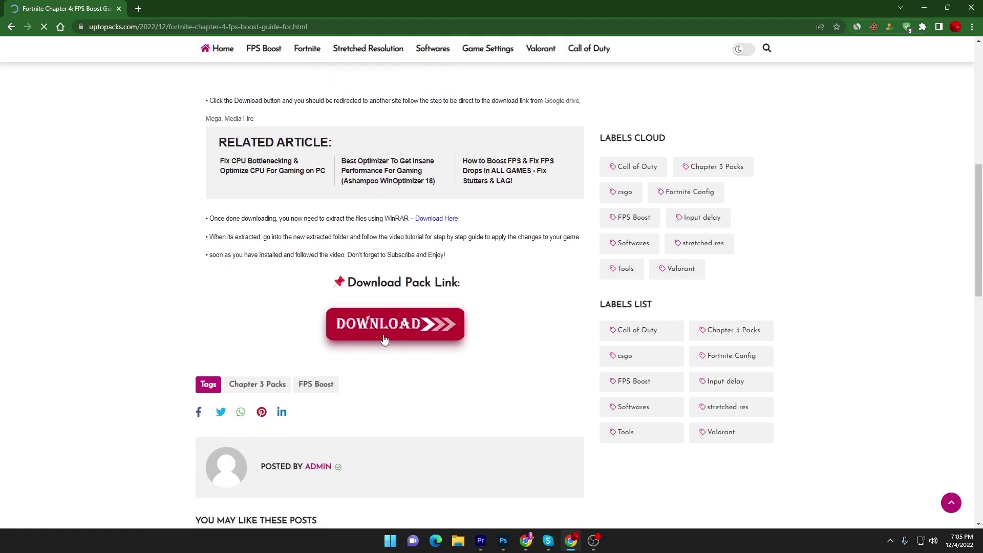
left_click(386, 320)
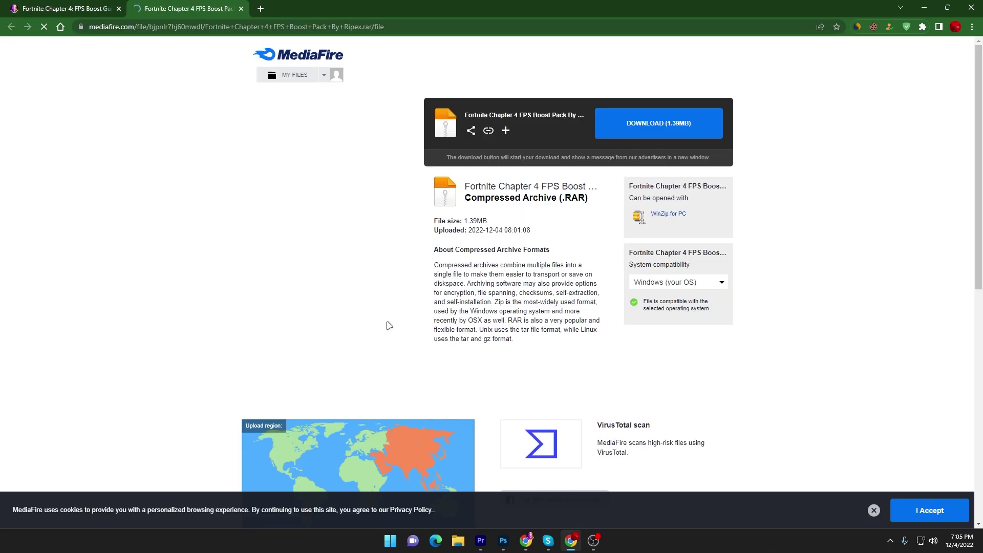
left_click(917, 4)
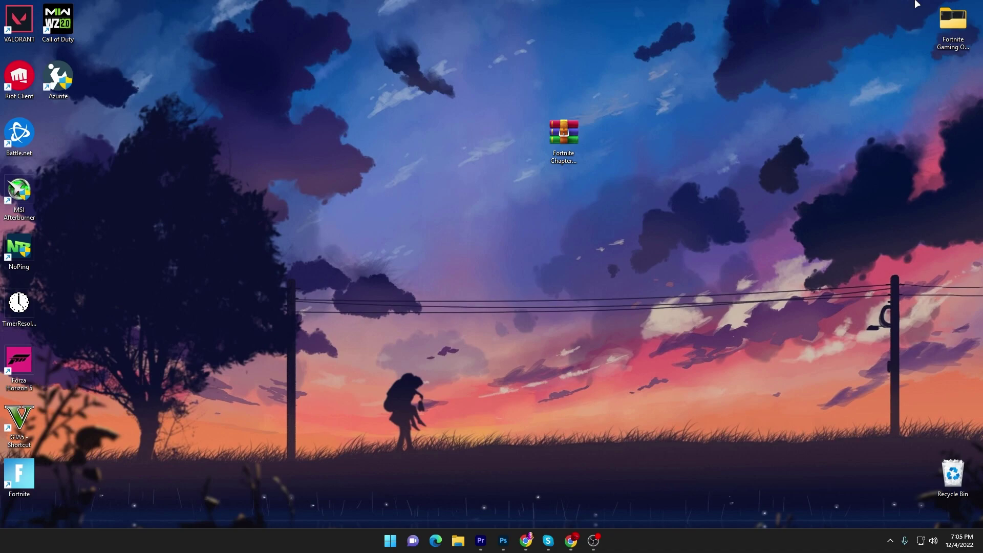
- Open the Fortnite Chapter 4 FPS Boost Pack archive and extract its folder to the desktop
left_click_drag(509, 98, 622, 217)
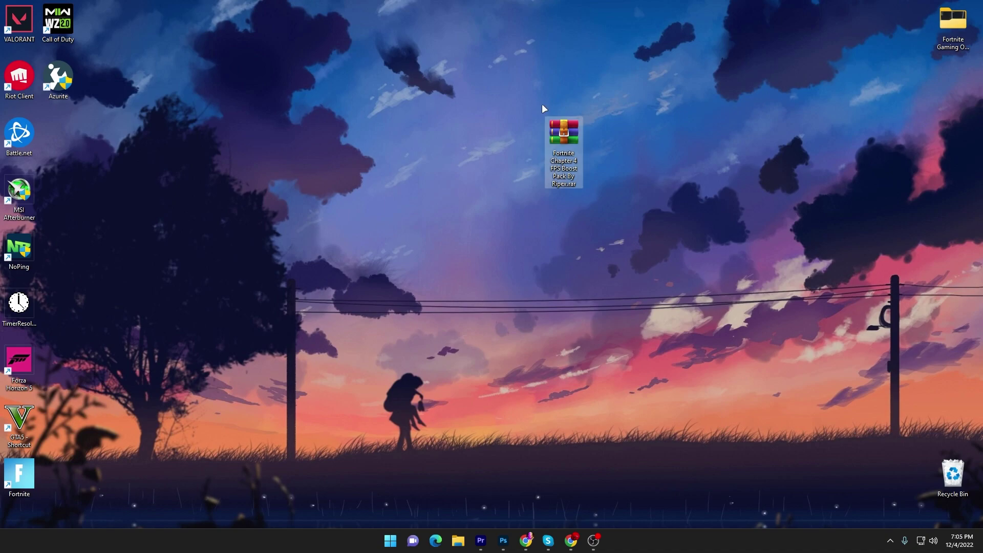
right_click(561, 127)
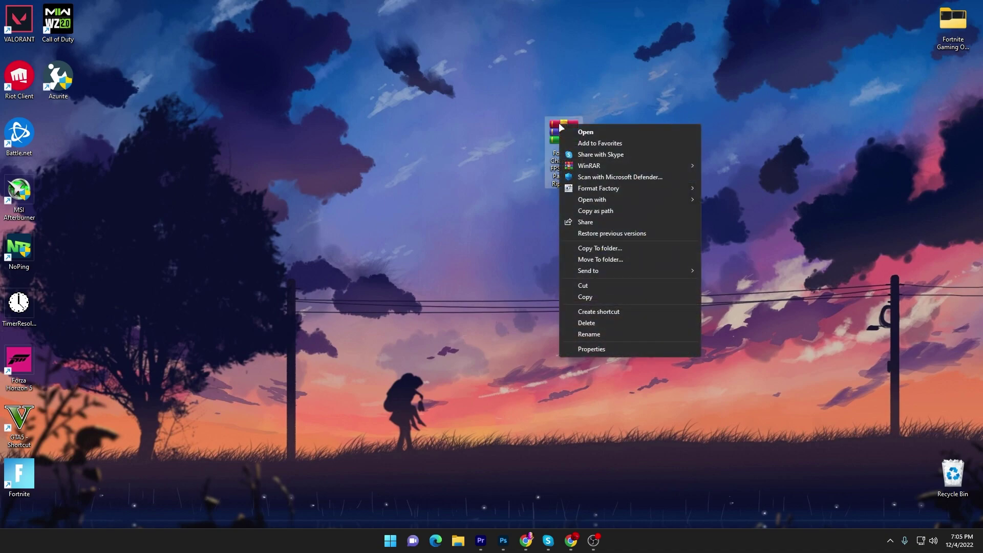
left_click(588, 132)
left_click_drag(281, 224, 613, 98)
left_click(837, 124)
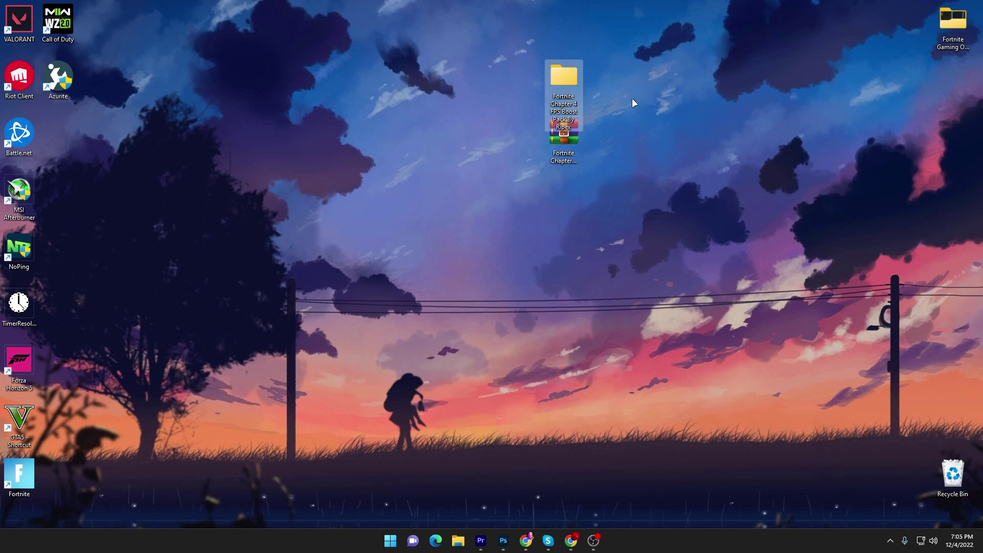
- Run Delete Temporary Files.bat from the extracted pack's PC Cleanup - Important folder and let it finish
double_click(568, 77)
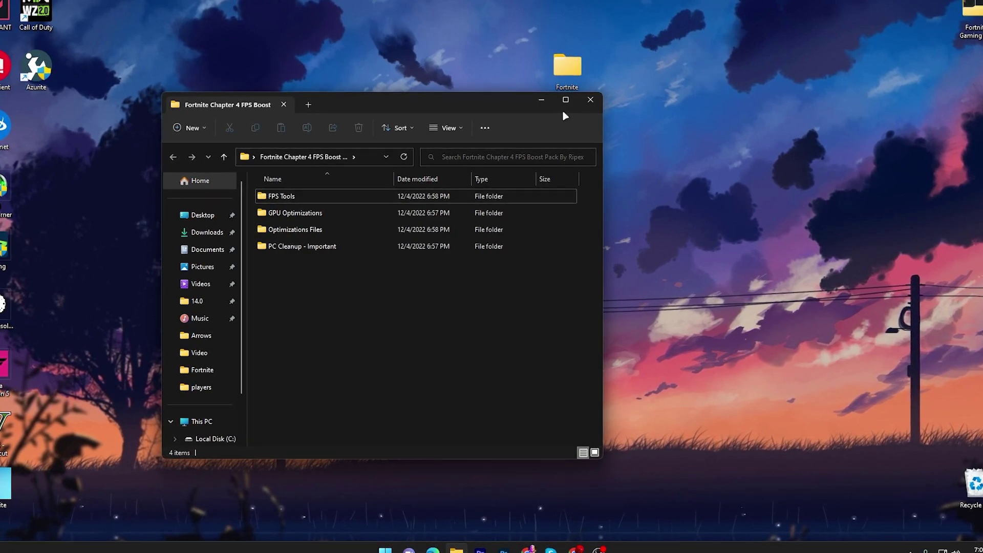
double_click(285, 247)
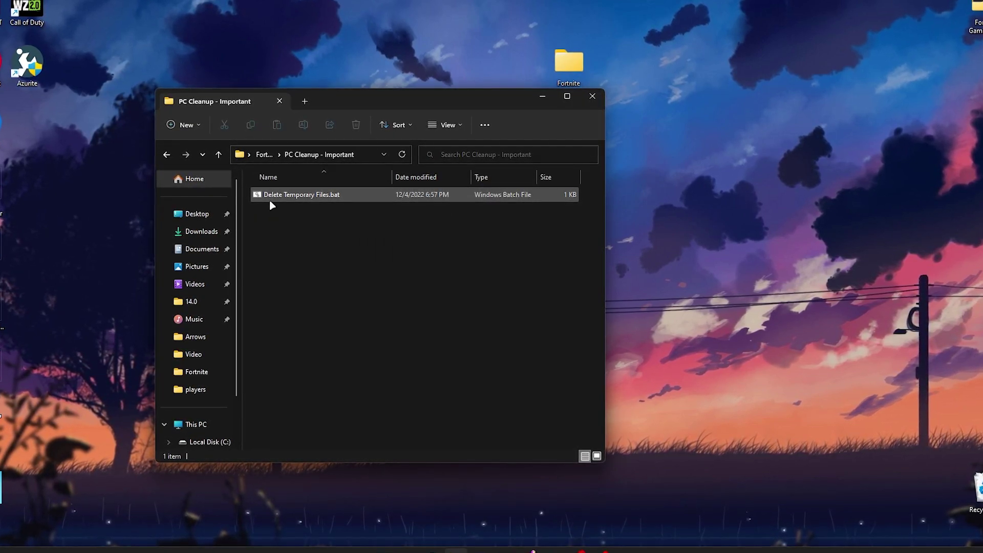
right_click(282, 195)
left_click(323, 239)
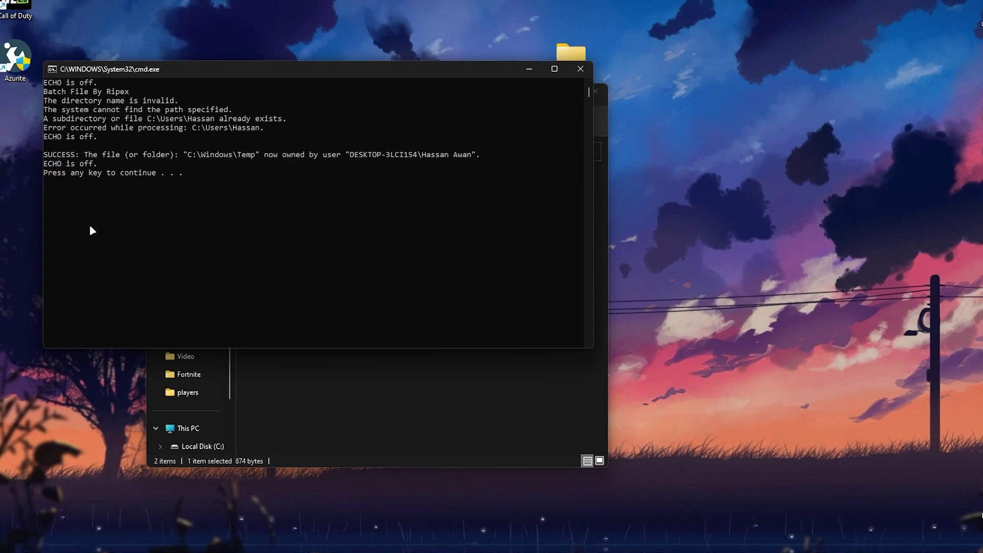
key("Return")
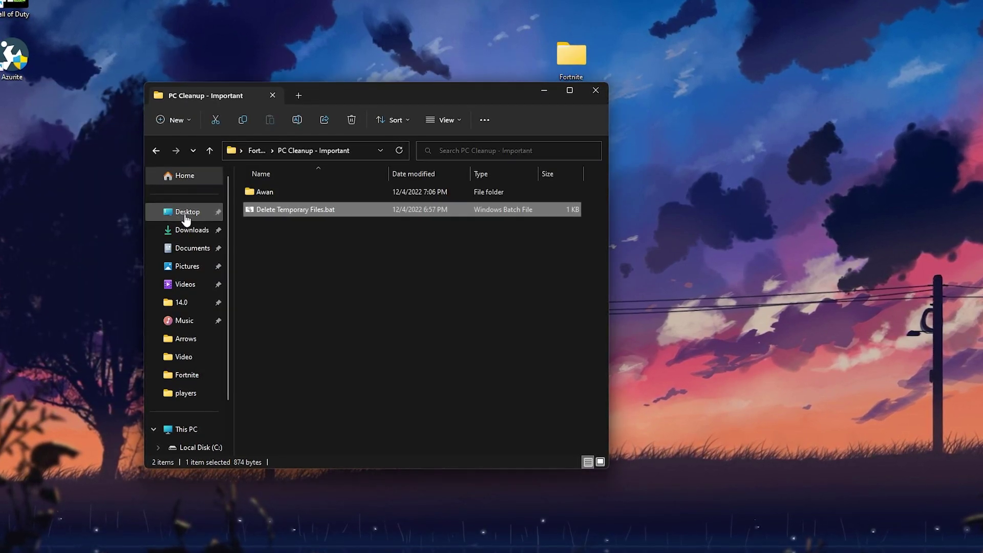
- Add Fortnite High Priority.reg from Optimizations Files > Fortnite Priority to the registry
key("BackSpace")
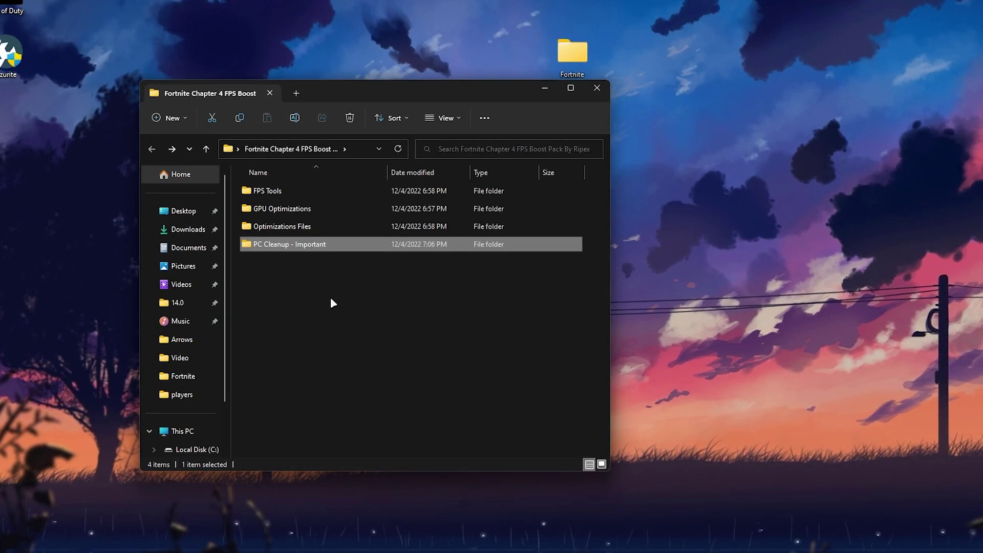
double_click(315, 226)
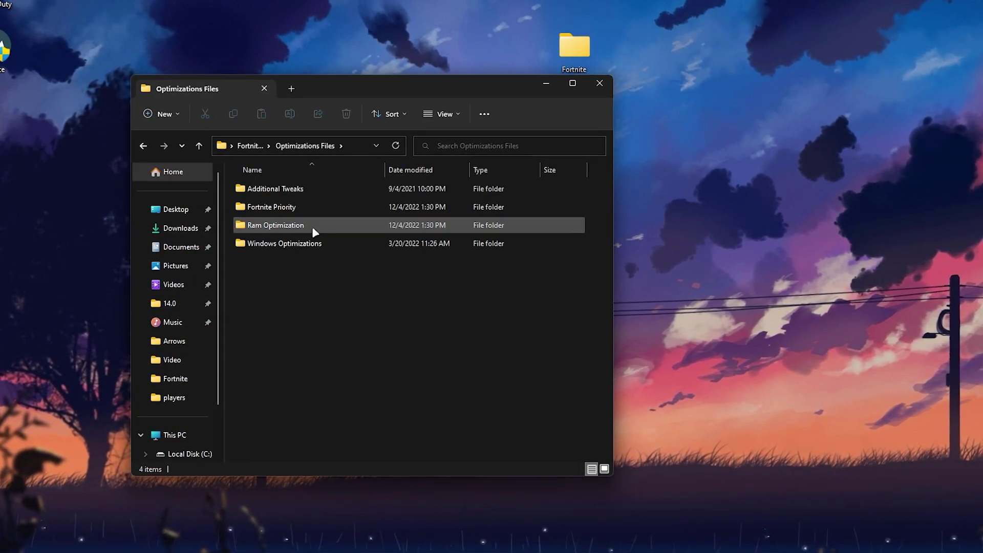
double_click(274, 206)
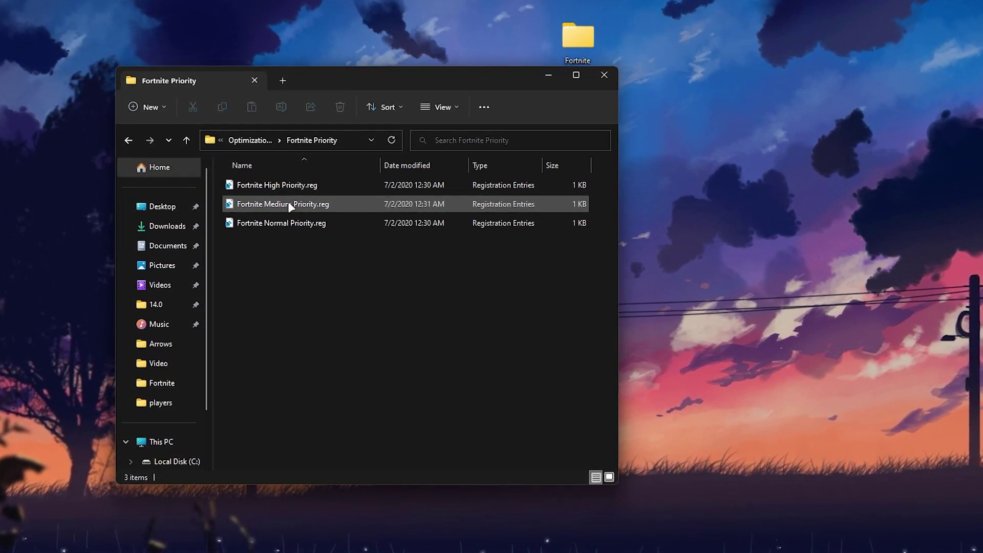
double_click(277, 185)
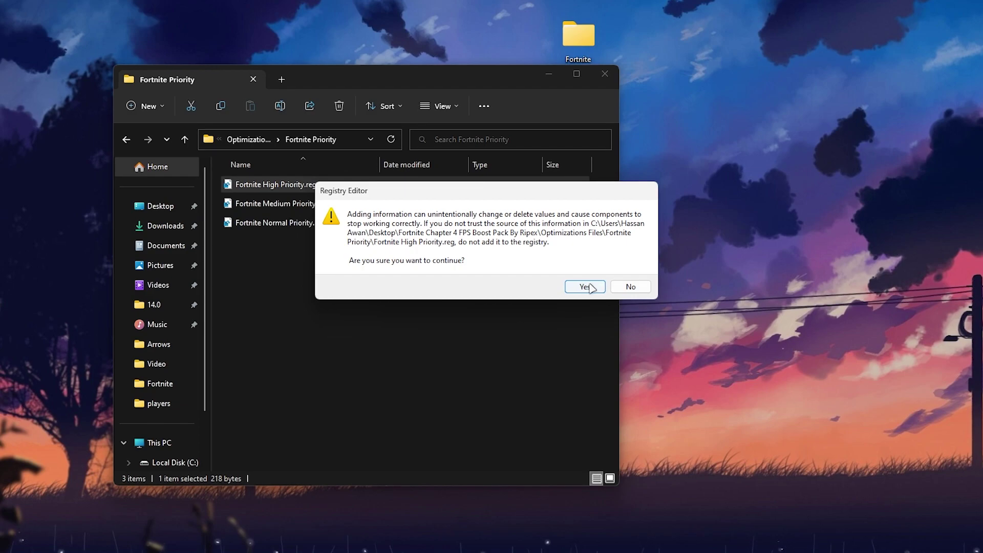
left_click(584, 285)
left_click(629, 272)
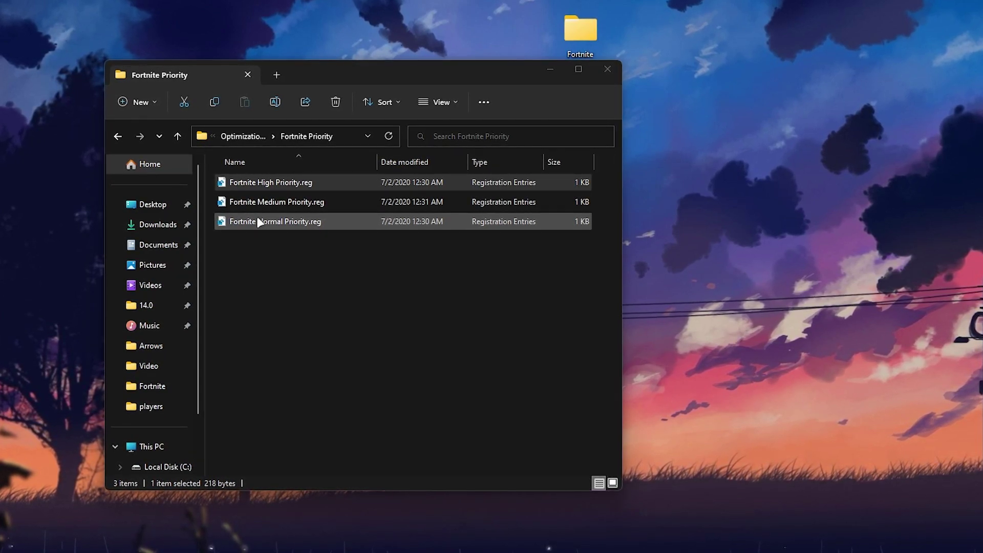
- Add 16GB Ram.reg from the Ram Optimization folder to the registry
key("BackSpace")
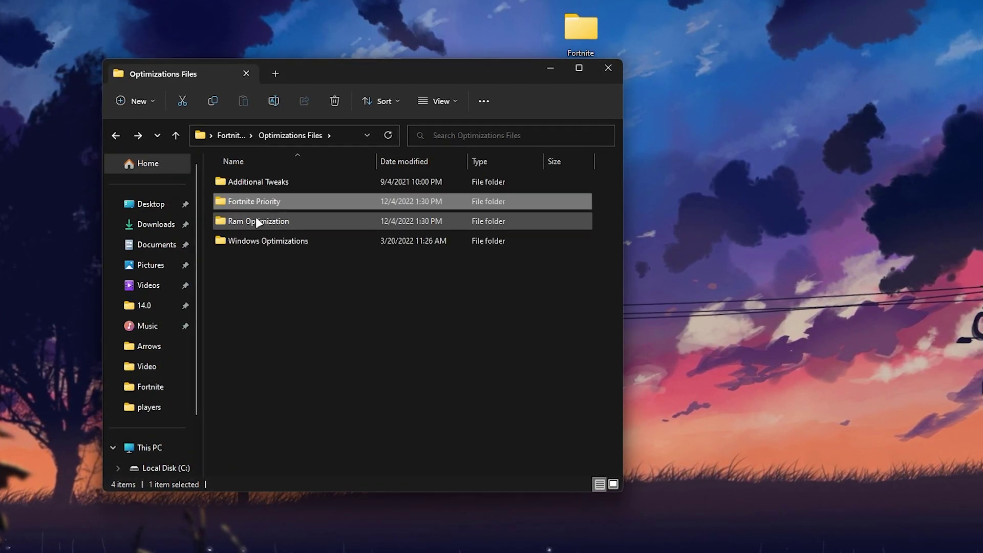
mouse_move(258, 221)
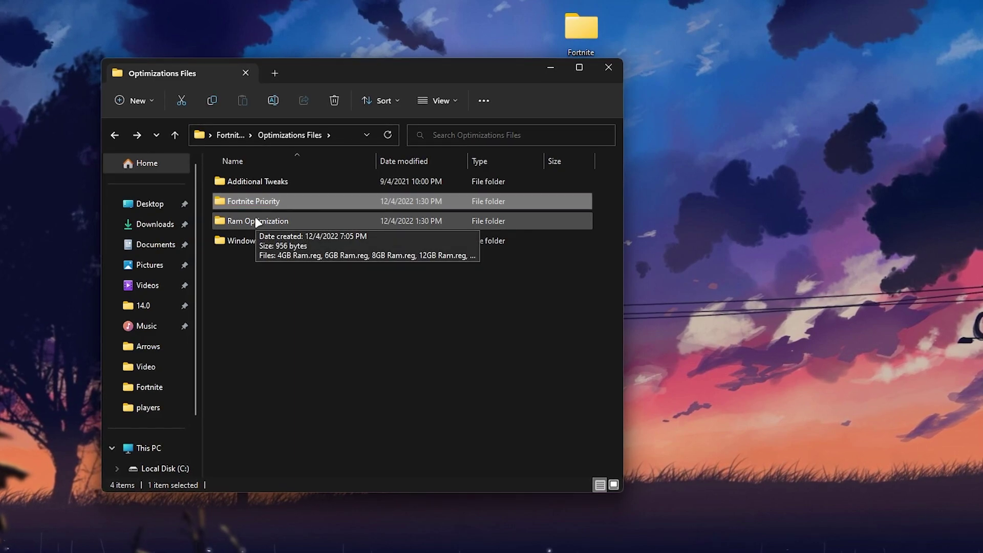
double_click(300, 221)
mouse_move(247, 186)
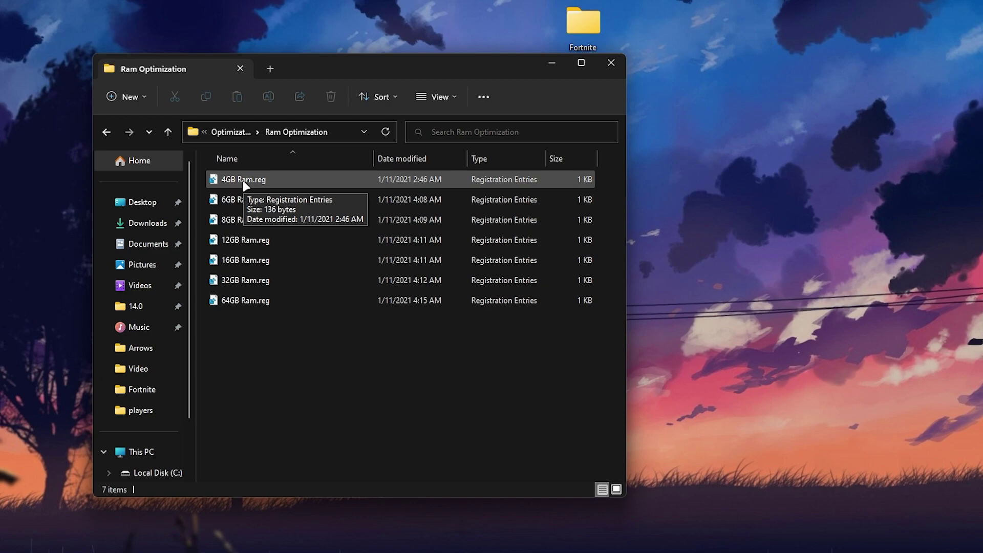
double_click(246, 258)
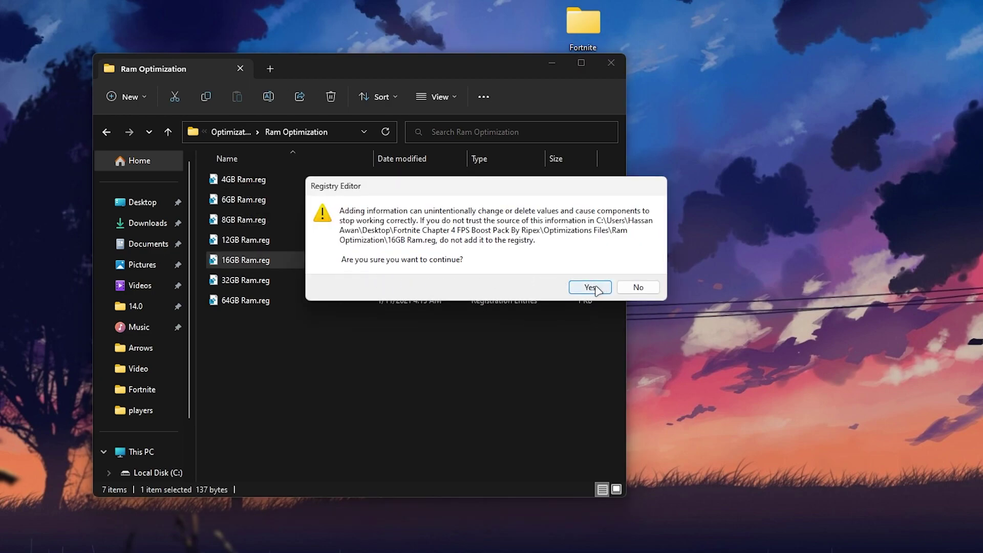
left_click(590, 288)
left_click(632, 272)
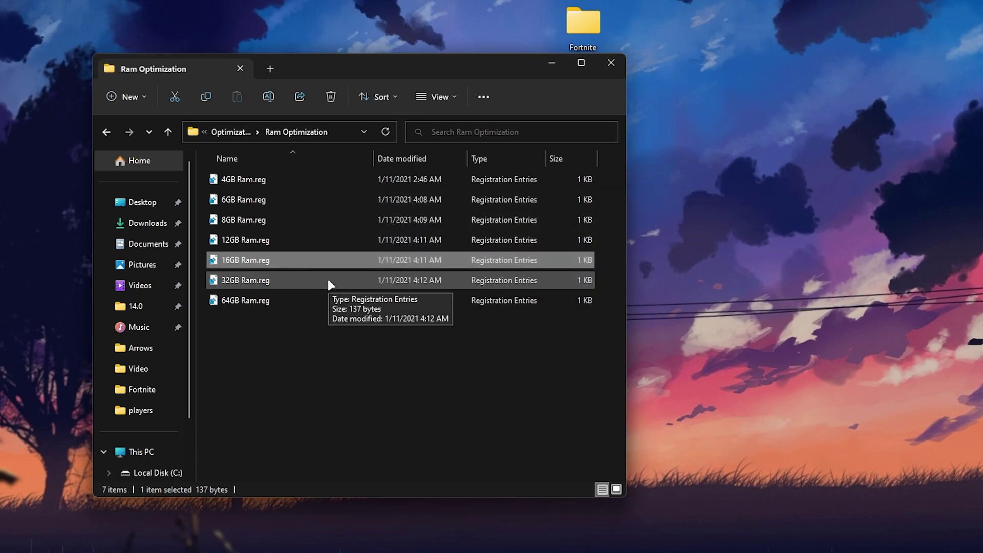
- Add Boost PC Responsiveness.reg and Disable Power Throttling.reg from the Windows Optimizations folder to the registry
key("BackSpace")
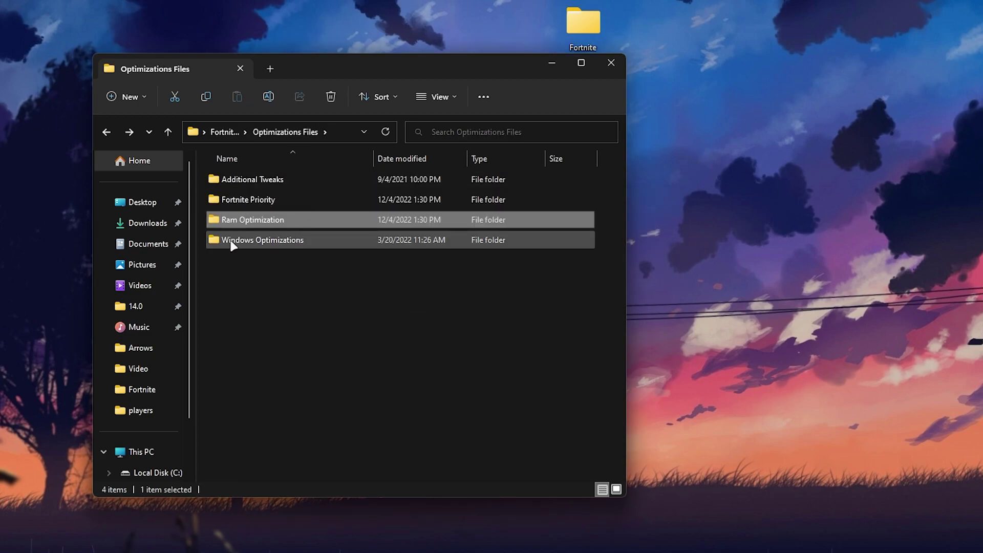
double_click(297, 240)
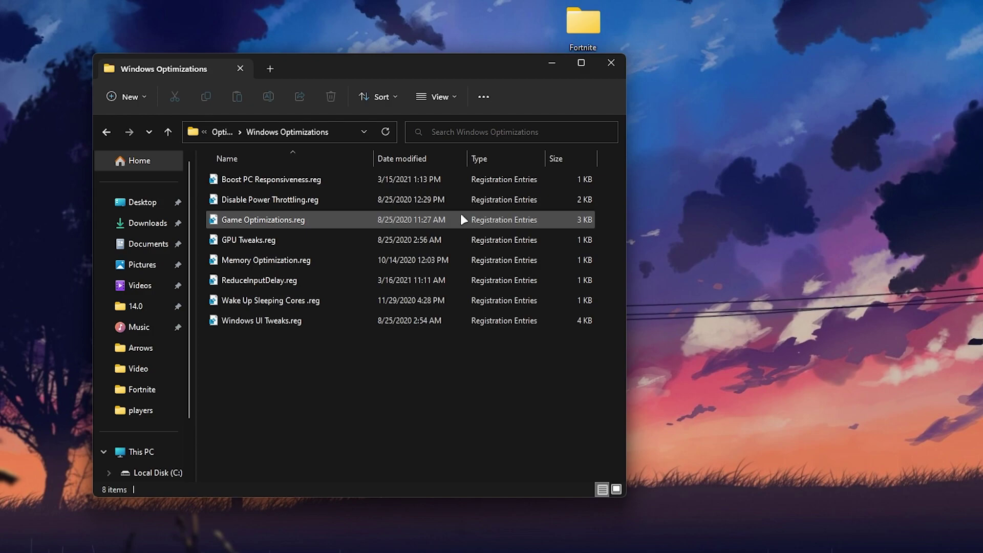
double_click(284, 180)
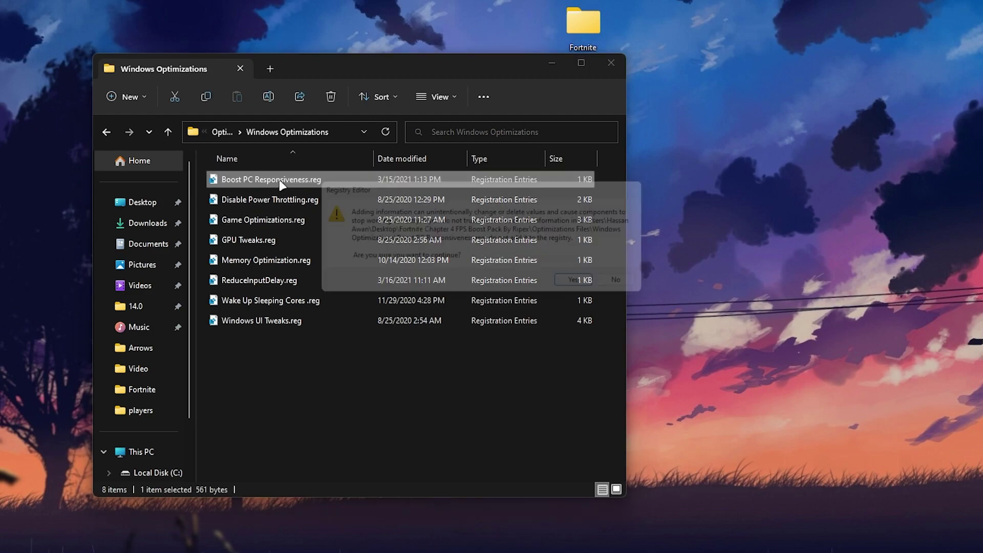
left_click(590, 287)
left_click(640, 269)
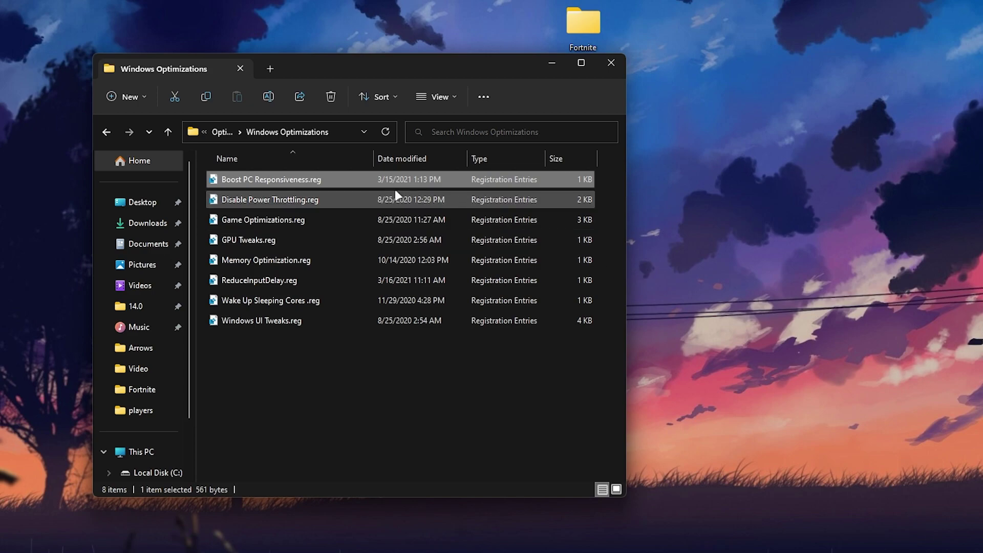
double_click(430, 199)
left_click(589, 287)
left_click(632, 270)
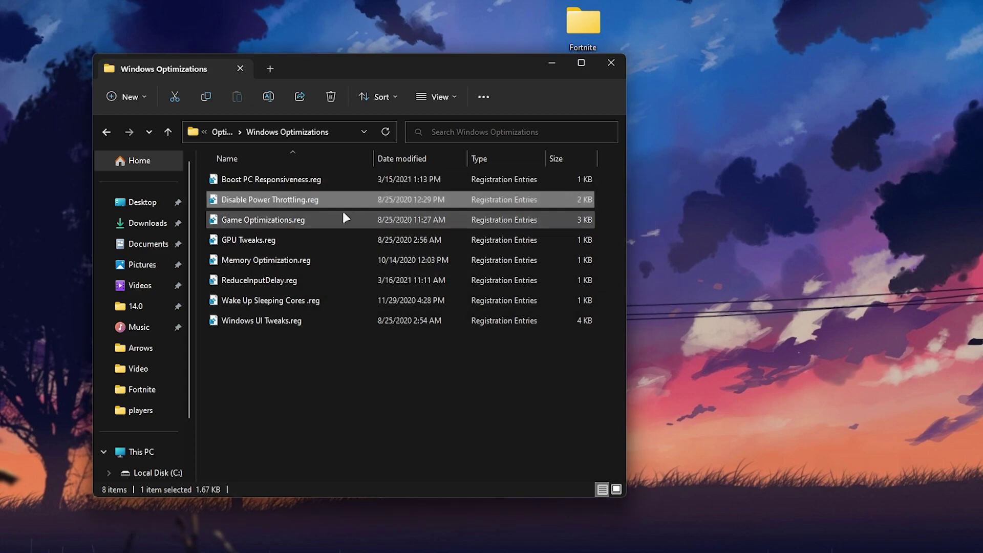
- Add Game Optimizations.reg and GPU Tweaks.reg to the registry
double_click(343, 219)
left_click(587, 286)
left_click(641, 271)
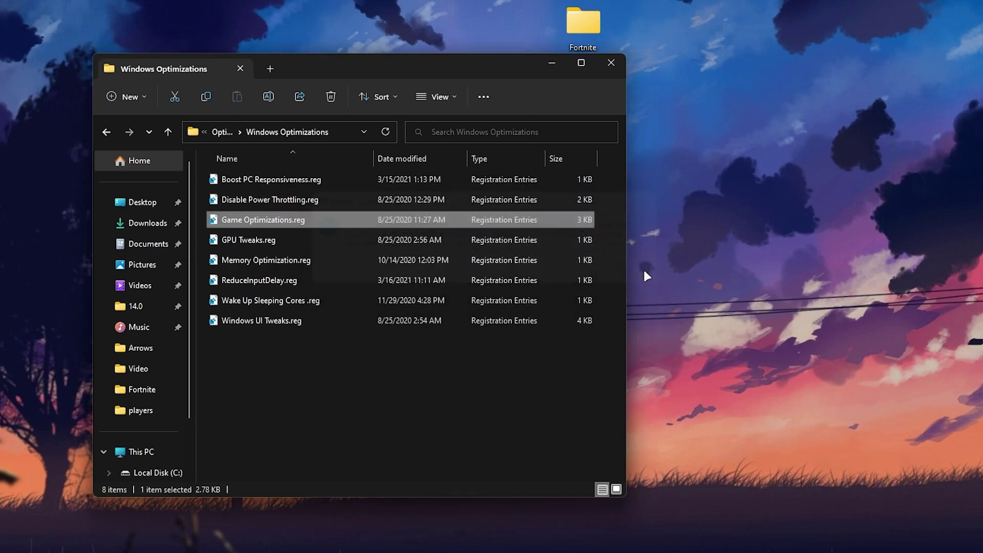
double_click(472, 240)
left_click(588, 287)
left_click(635, 272)
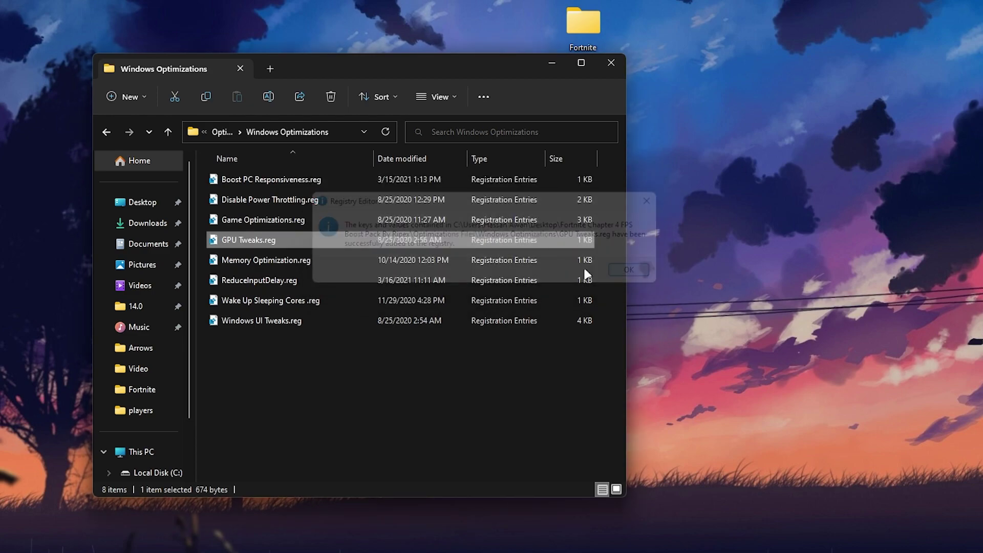
- Add Memory Optimization.reg and ReduceInputDelay.reg from the Windows Optimizations folder to the registry
double_click(318, 260)
left_click(588, 285)
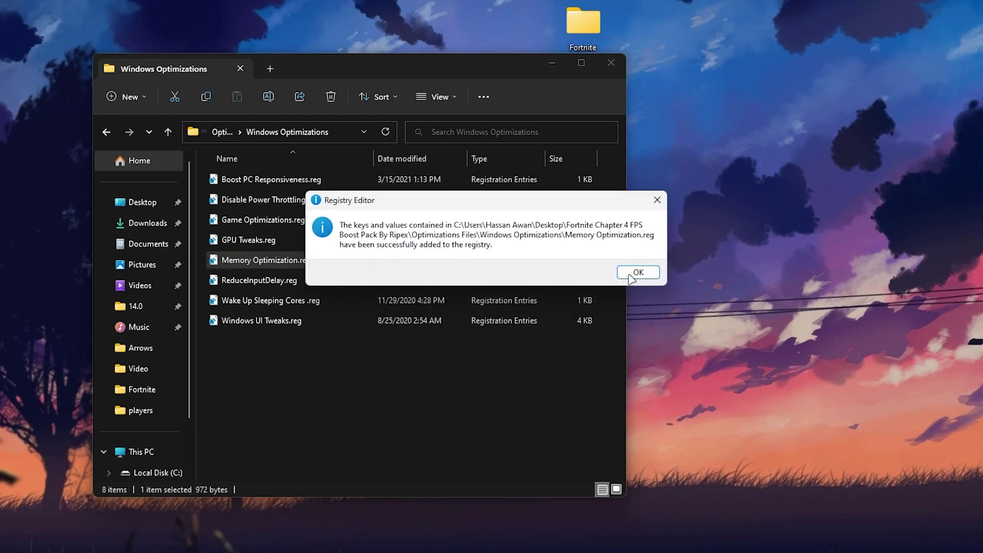
left_click(635, 272)
double_click(259, 280)
left_click(589, 286)
left_click(635, 272)
- Add Wake Up Sleeping Cores .reg and Windows UI Tweaks.reg from the Windows Optimizations folder to the registry
double_click(443, 300)
left_click(586, 286)
left_click(626, 275)
double_click(297, 321)
left_click(588, 286)
left_click(637, 273)
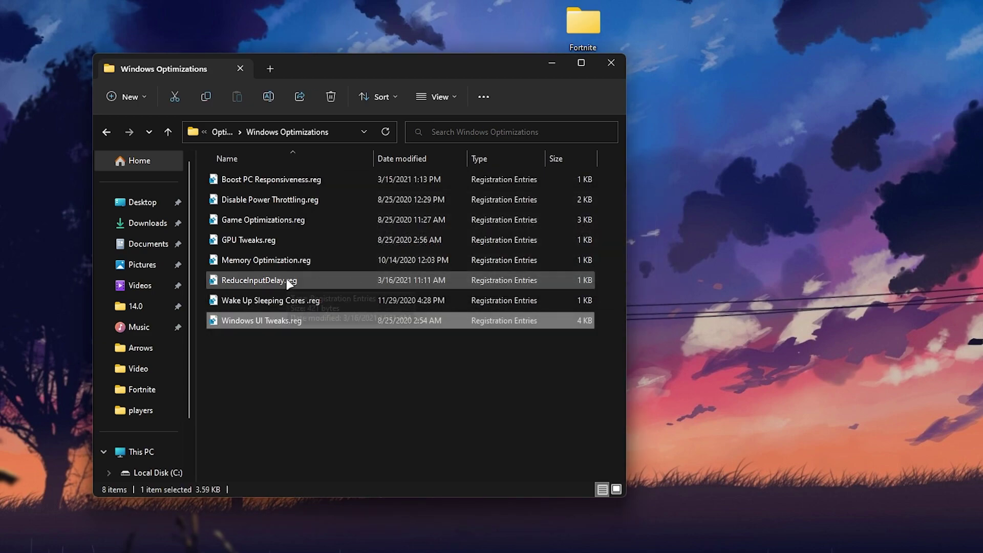
- Open the Additional Tweaks folder in Optimizations Files and select all of its registry files
key("BackSpace")
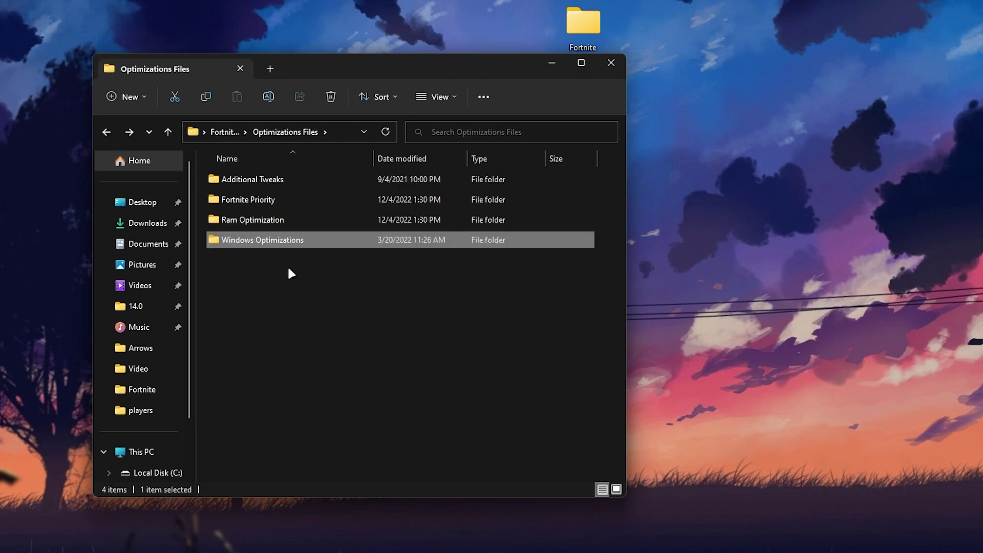
double_click(249, 180)
left_click_drag(258, 303, 323, 180)
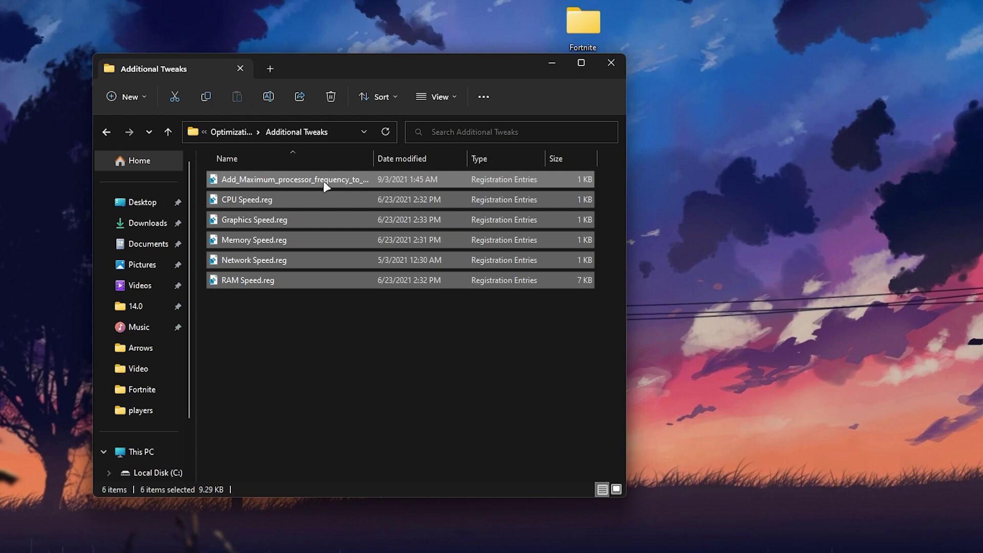
left_click_drag(251, 340, 425, 179)
- Add Optimize Nvidia Drivers.reg from the pack's GPU Optimizations folder to the registry
key("alt+Up")
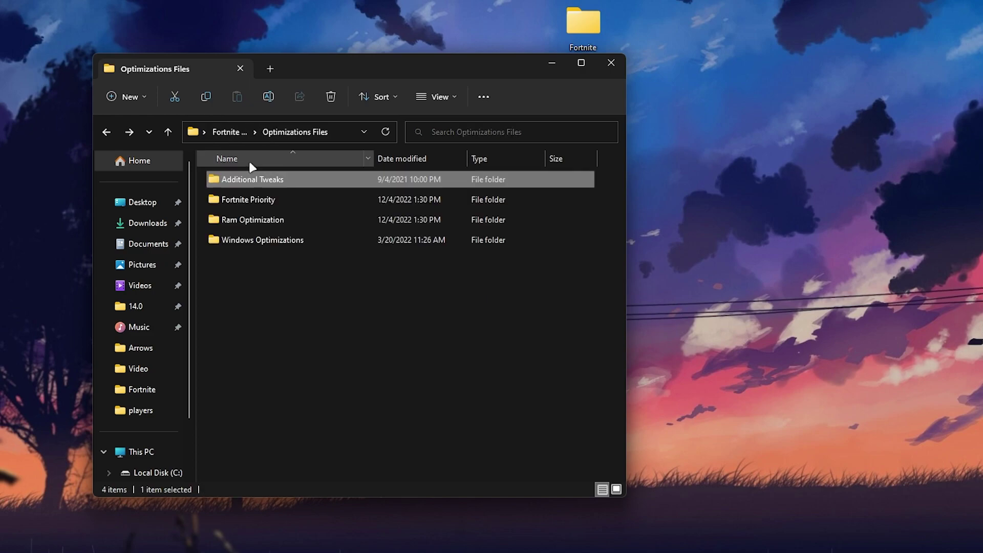
key("alt+Up")
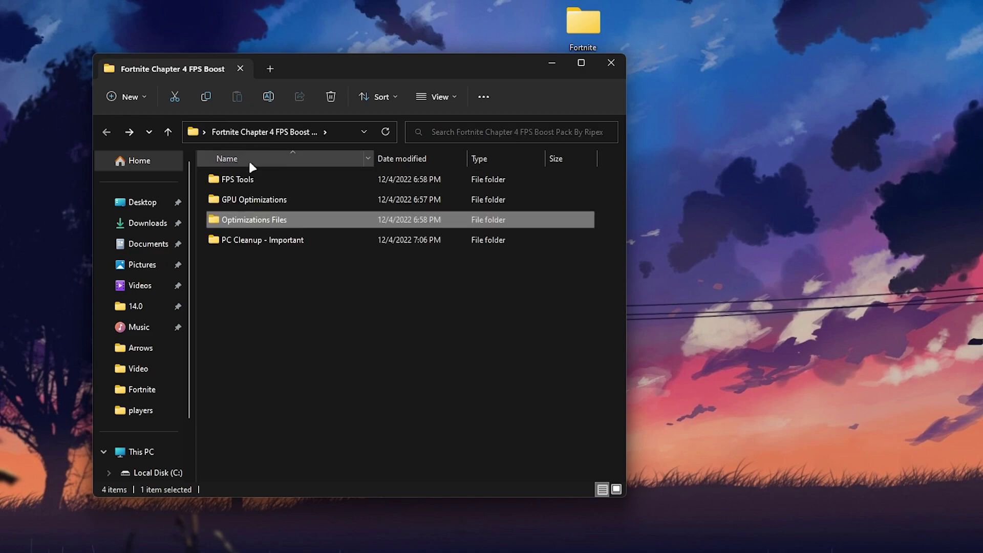
mouse_move(249, 200)
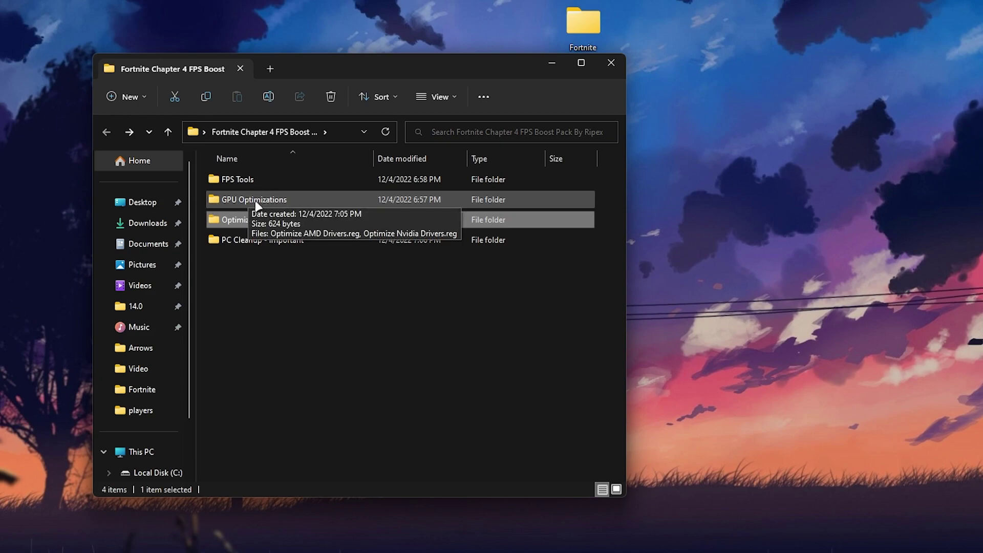
double_click(257, 202)
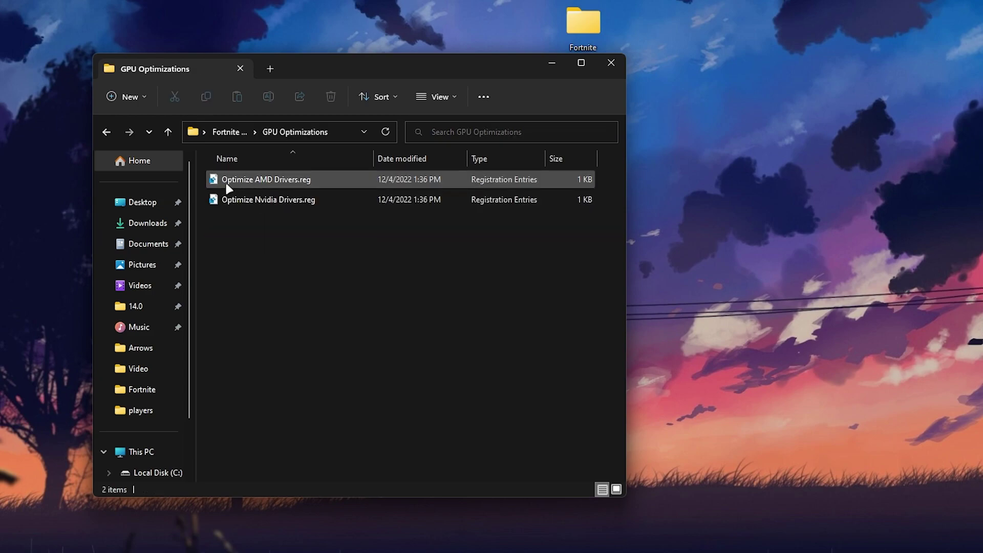
mouse_move(229, 190)
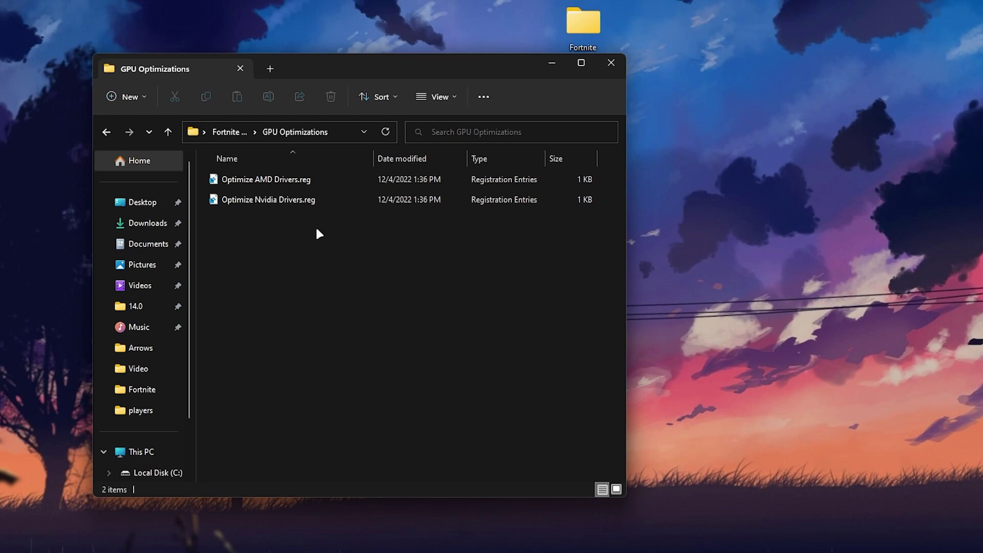
double_click(263, 200)
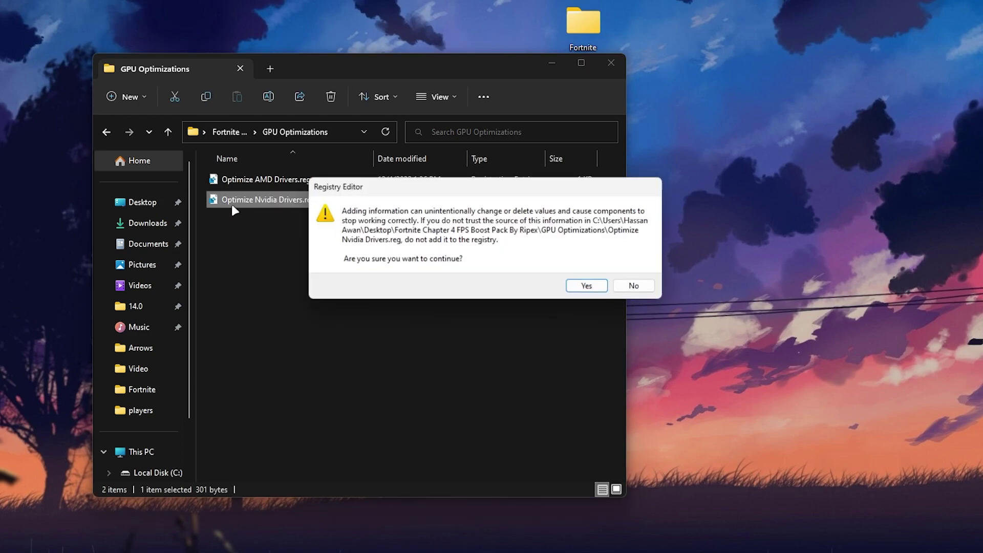
left_click(592, 288)
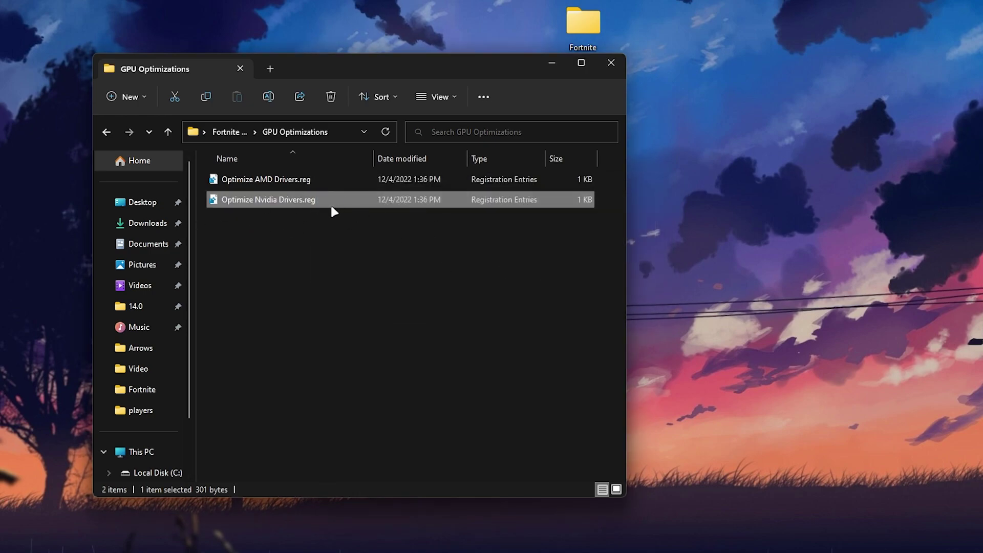
- Install ParkControl with parkcontrolsetup64.exe from the FPS Tools folder, keeping the default destination folder C:\Program Files\ParkControl
key("BackSpace")
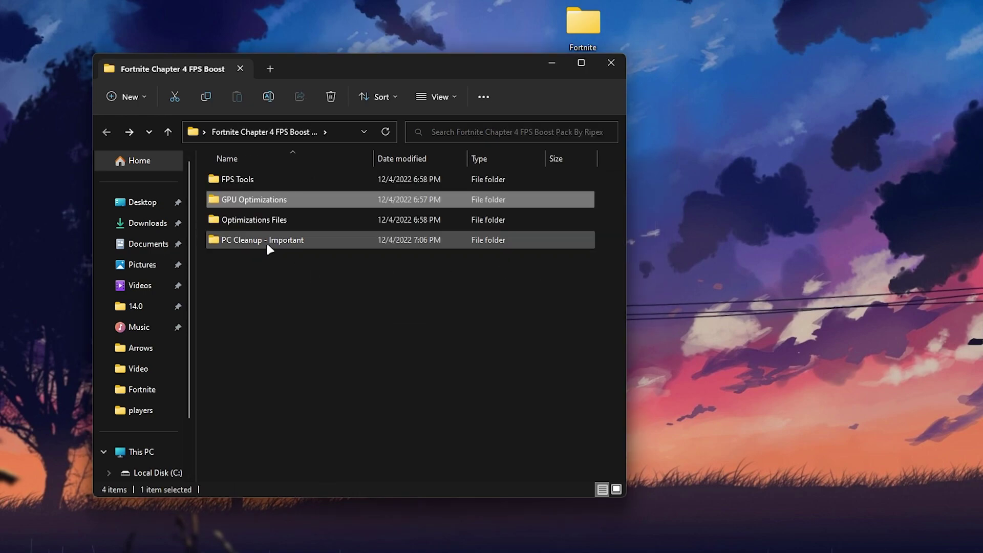
double_click(237, 179)
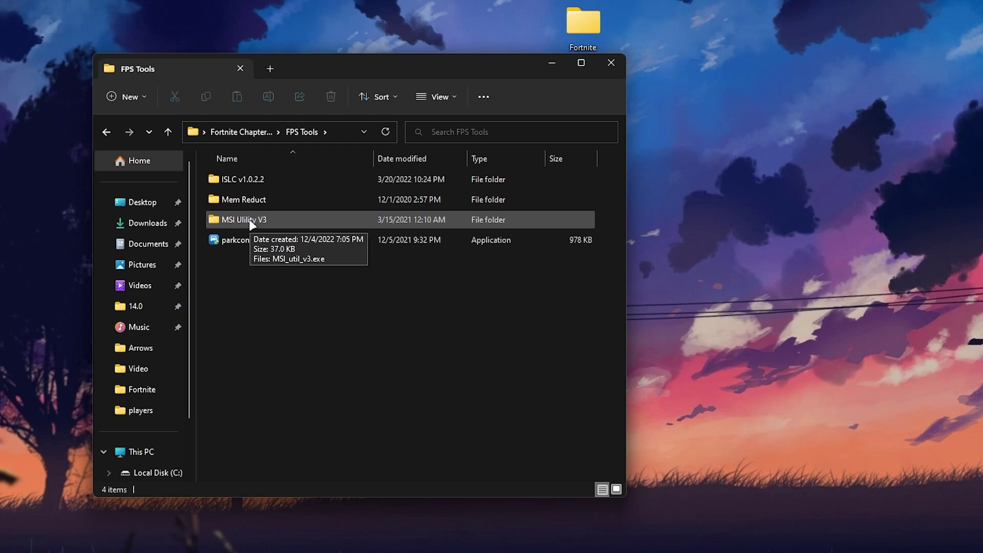
double_click(224, 241)
left_click(497, 294)
left_click(558, 364)
left_click(559, 364)
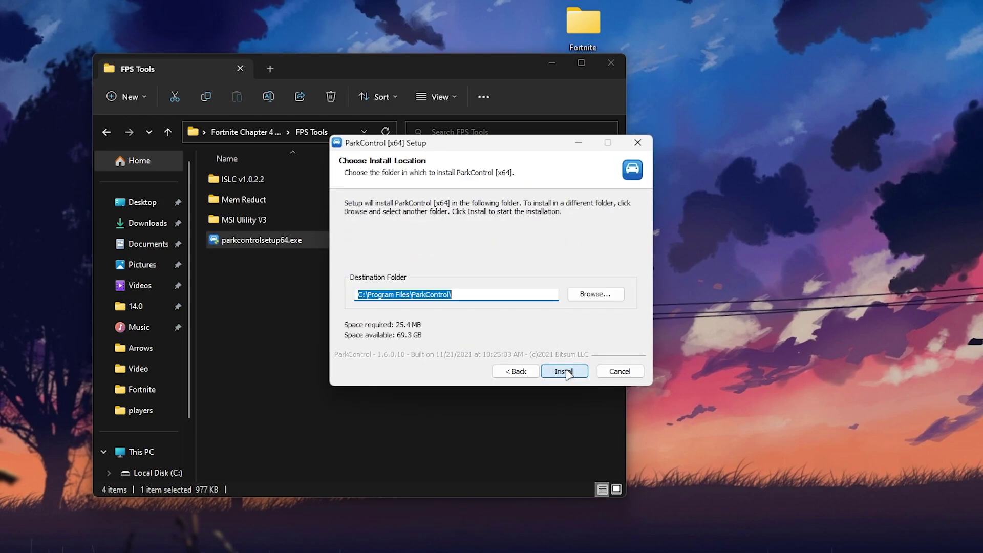
left_click(560, 364)
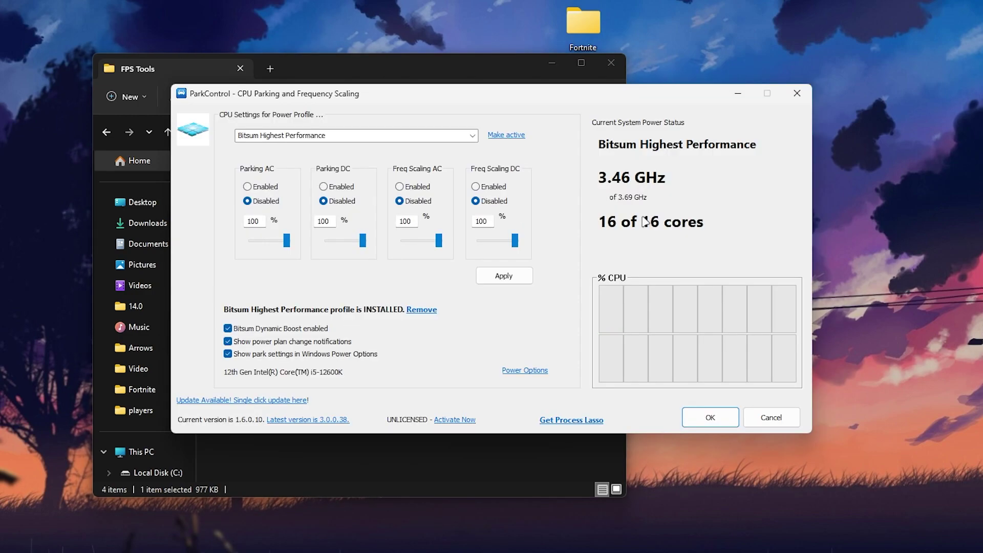
- Choose the Bitsum Highest Performance power profile in ParkControl and make it active
left_click(472, 136)
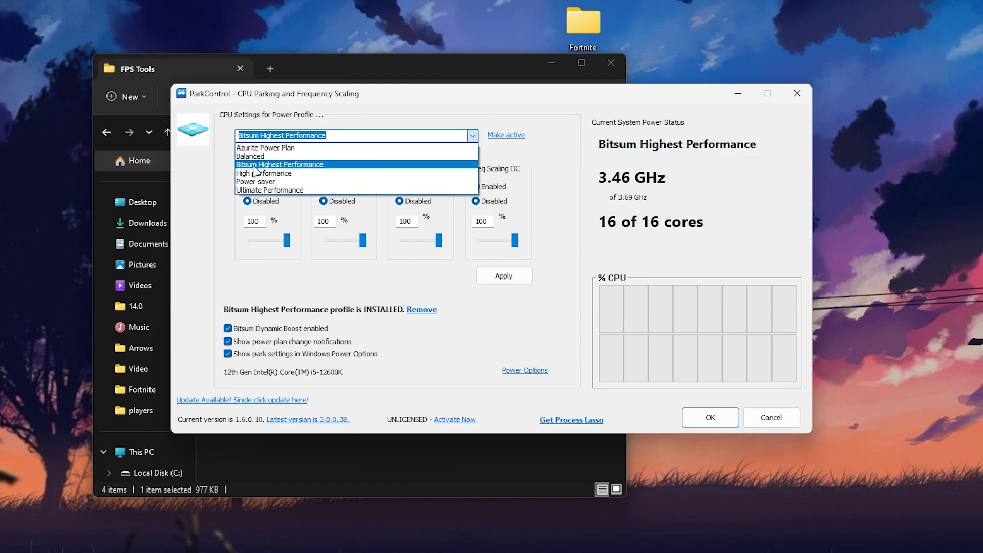
left_click(258, 165)
left_click(504, 137)
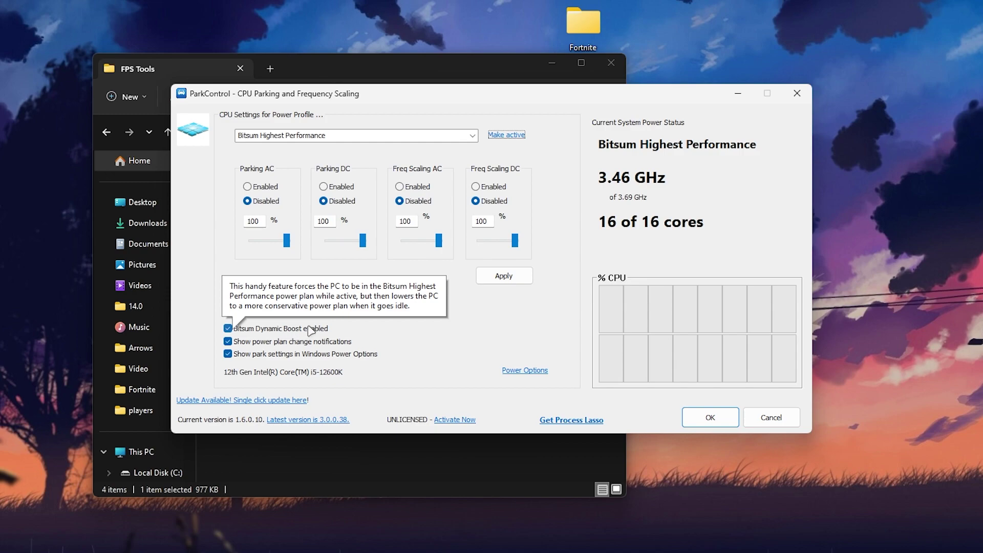
- Set Bitsum Dynamic Boost to use Bitsum Highest Performance when the PC is idle, then accept the ParkControl settings
left_click(227, 329)
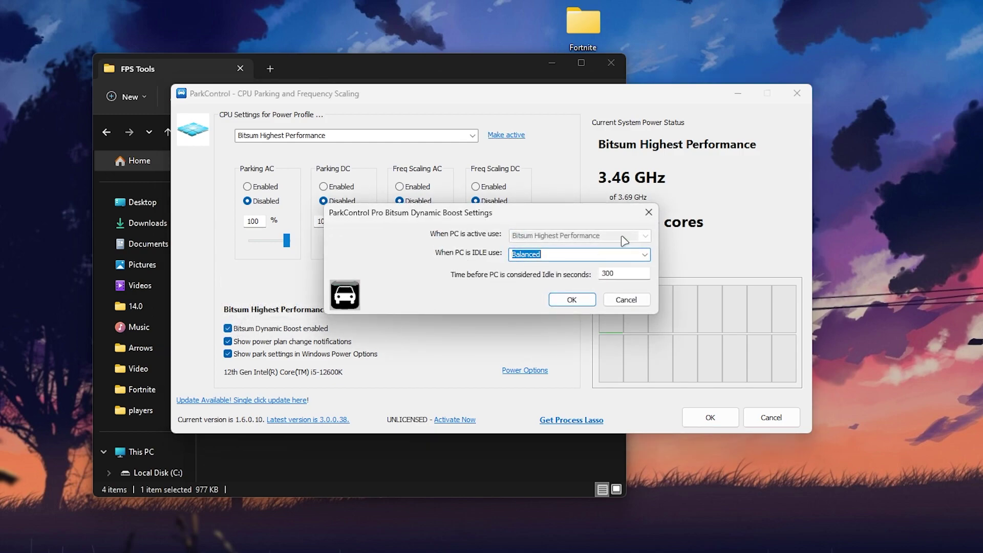
left_click(641, 255)
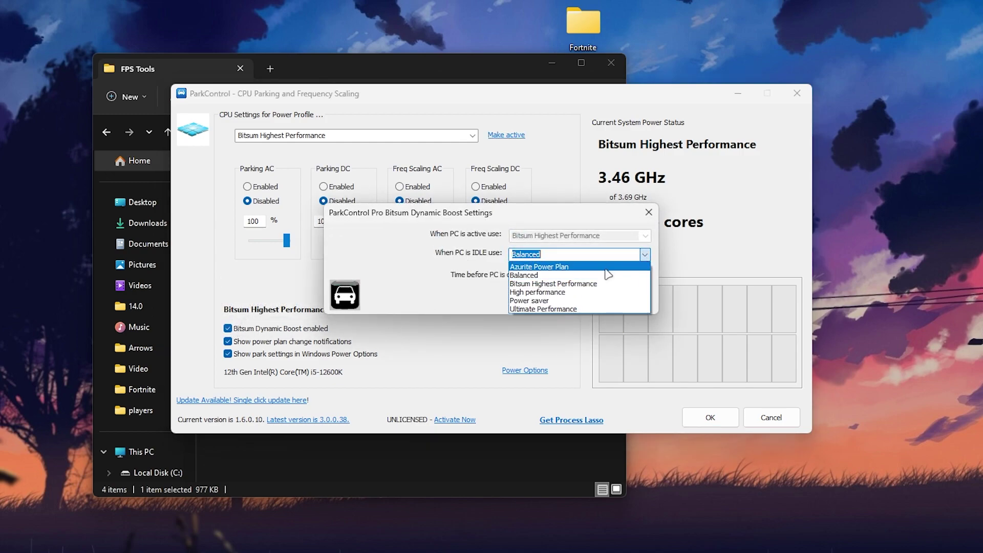
left_click(541, 283)
left_click(572, 299)
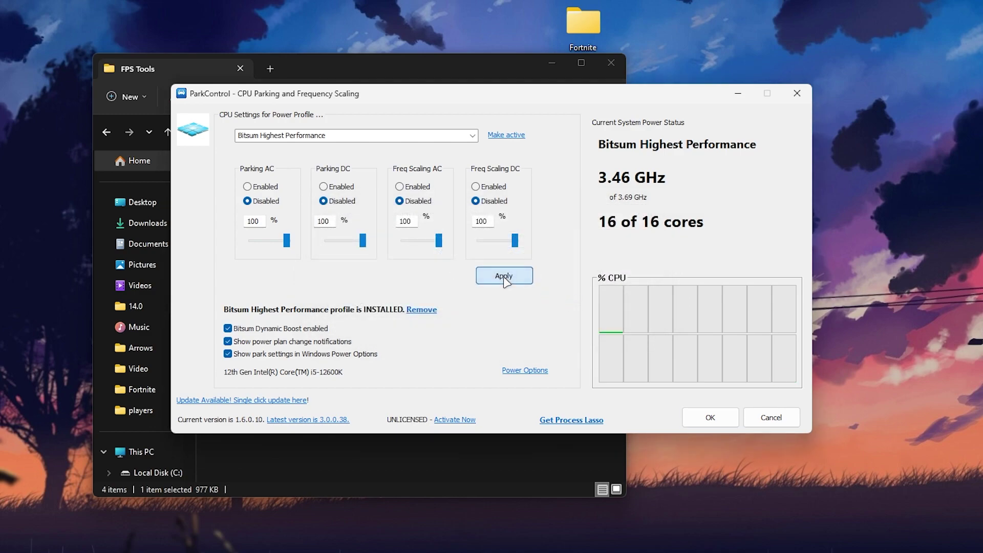
left_click(712, 418)
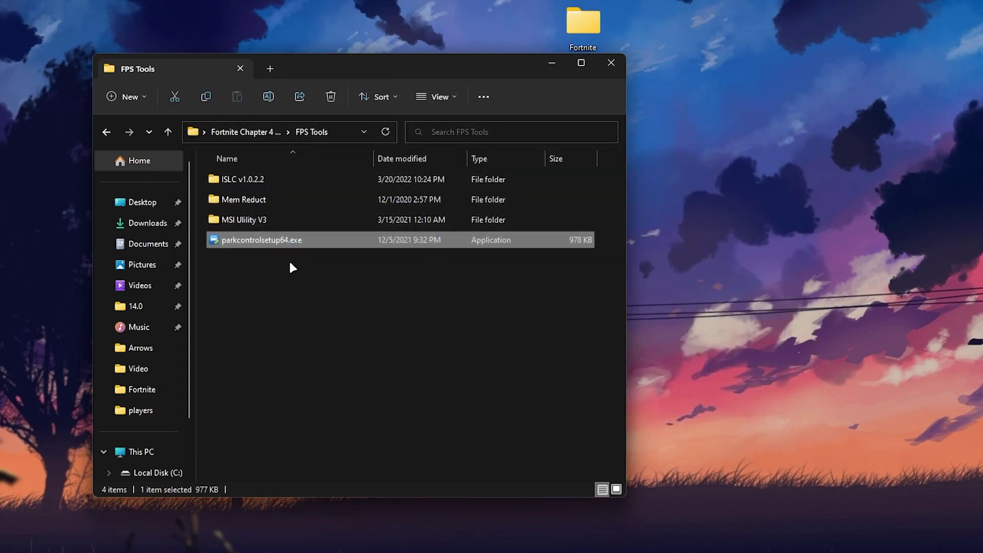
- Open the MSI Ulility V3 folder inside FPS Tools
double_click(248, 222)
double_click(230, 180)
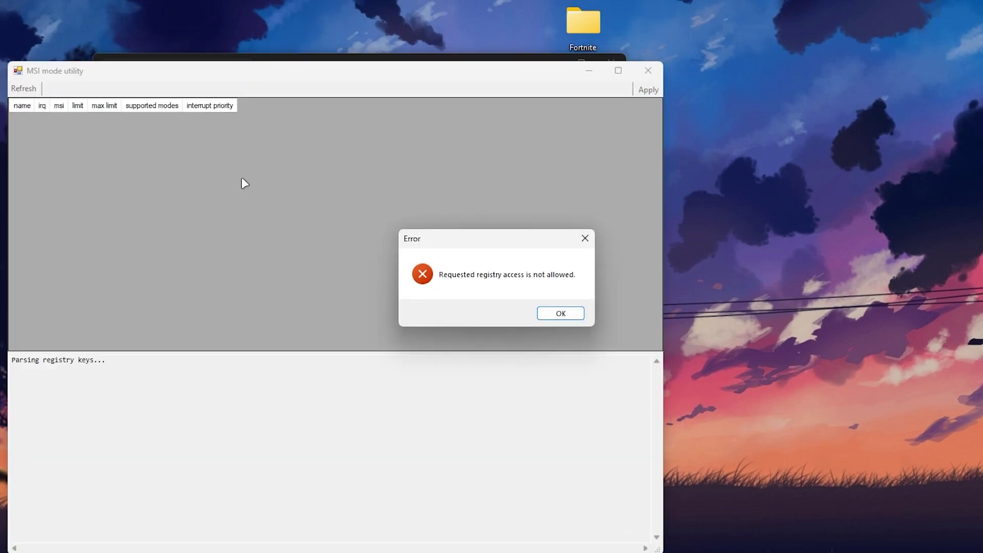
left_click(581, 238)
left_click(641, 75)
- Run MSI_util_v3.exe as administrator and apply MSI mode with High interrupt priority to the NVIDIA GeForce RTX 3070
right_click(243, 174)
left_click(288, 199)
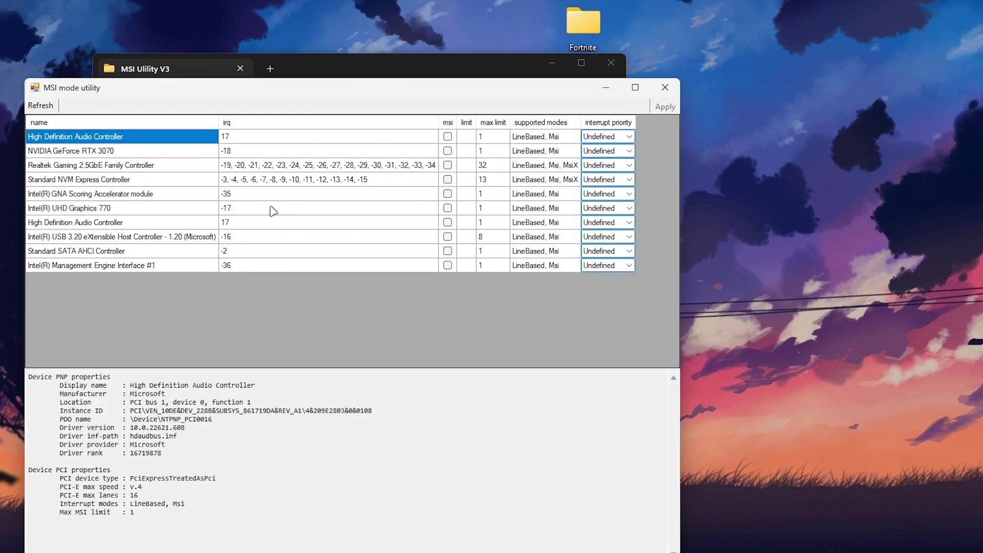
left_click(52, 152)
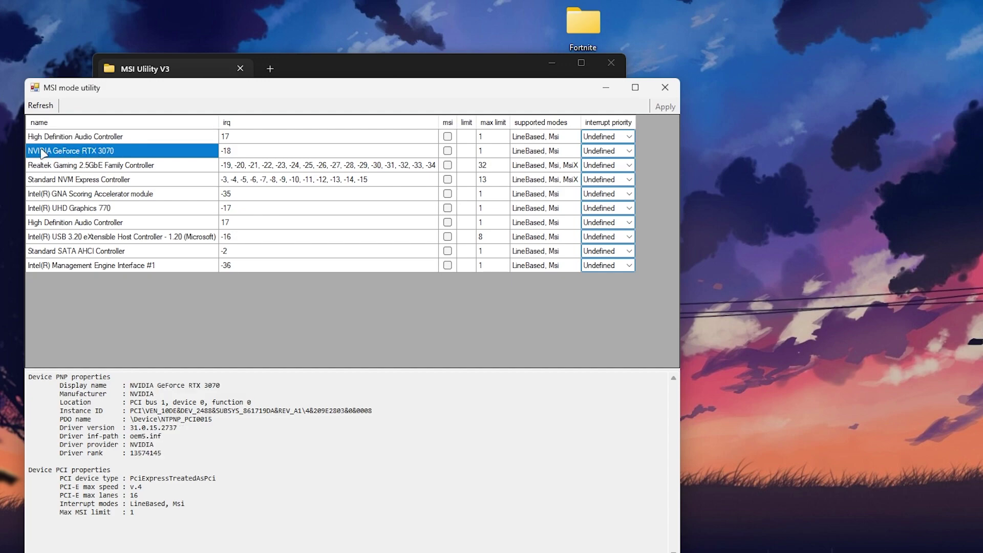
left_click(448, 151)
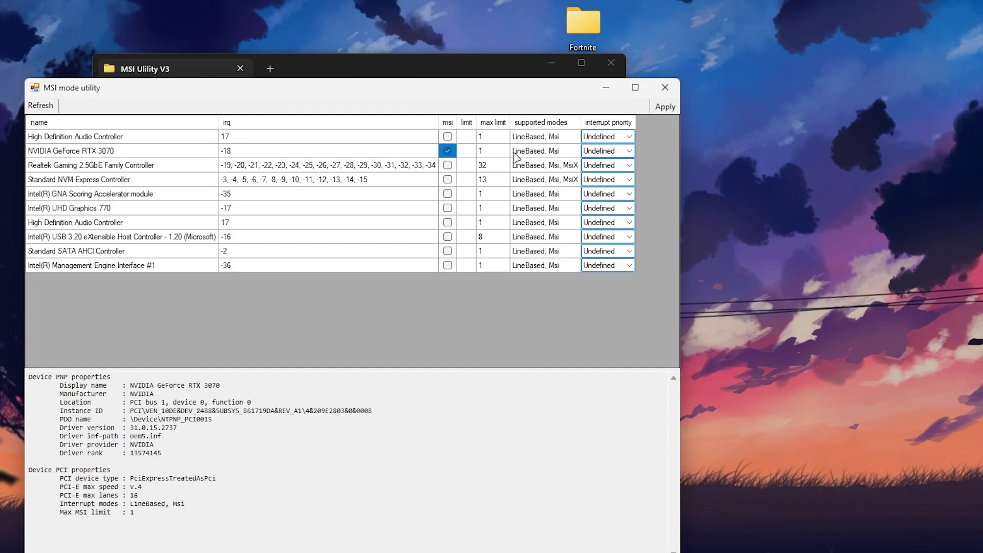
left_click(629, 150)
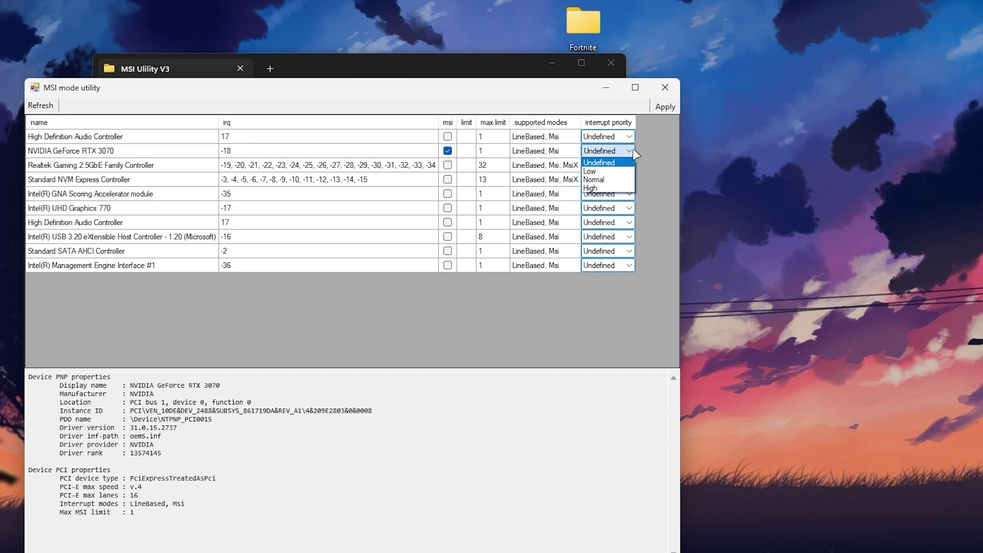
left_click(592, 188)
left_click(668, 107)
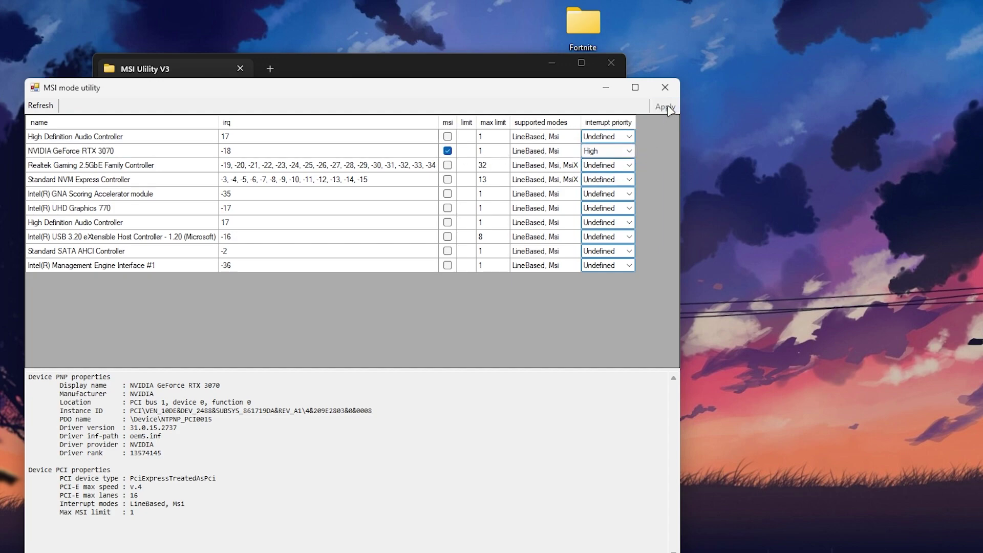
left_click(665, 87)
- Install Mem Reduct with memreduct-3.3.5-setup.exe from FPS Tools > Mem Reduct, keeping the default components, and launch it
key("alt+Up")
left_click(283, 200)
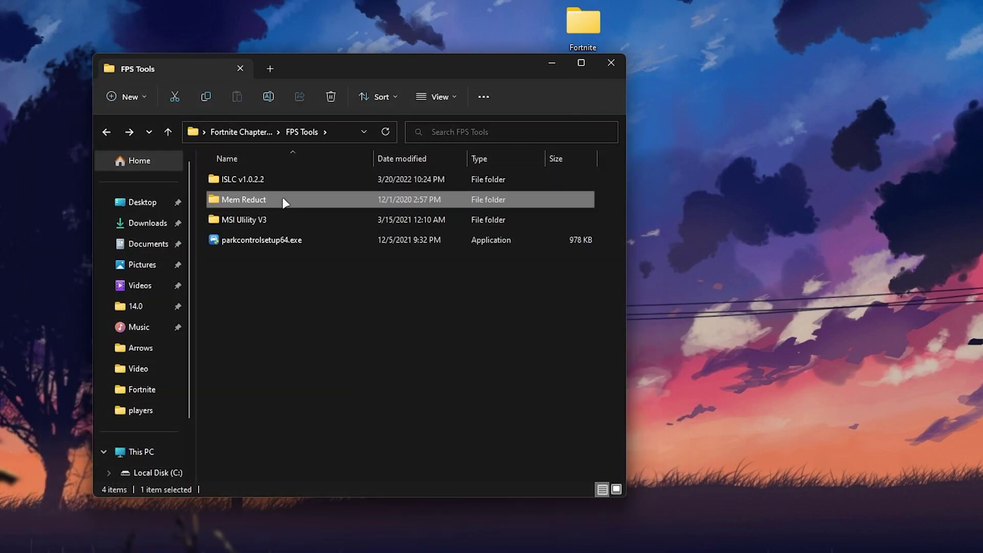
double_click(284, 200)
double_click(268, 180)
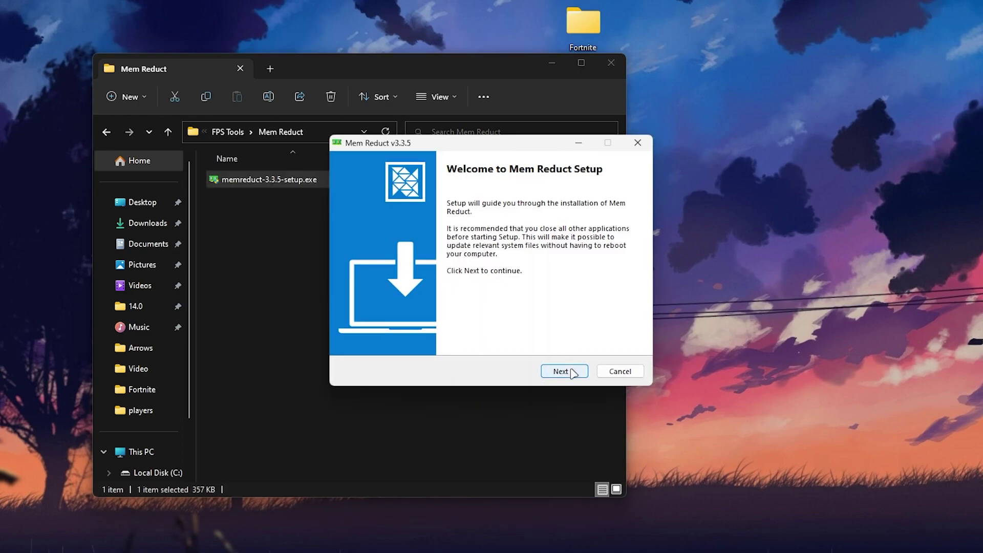
left_click(572, 373)
left_click(566, 374)
left_click(564, 375)
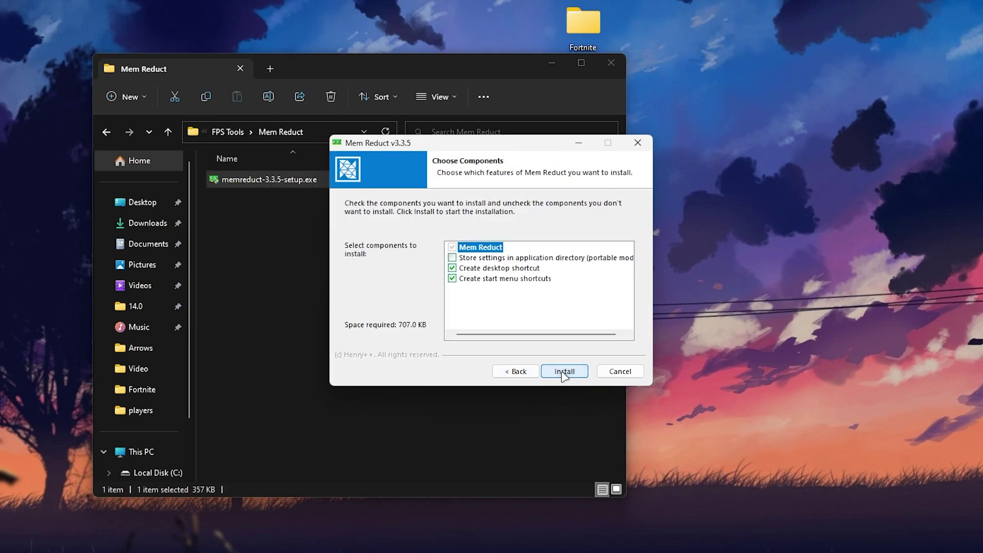
left_click(564, 374)
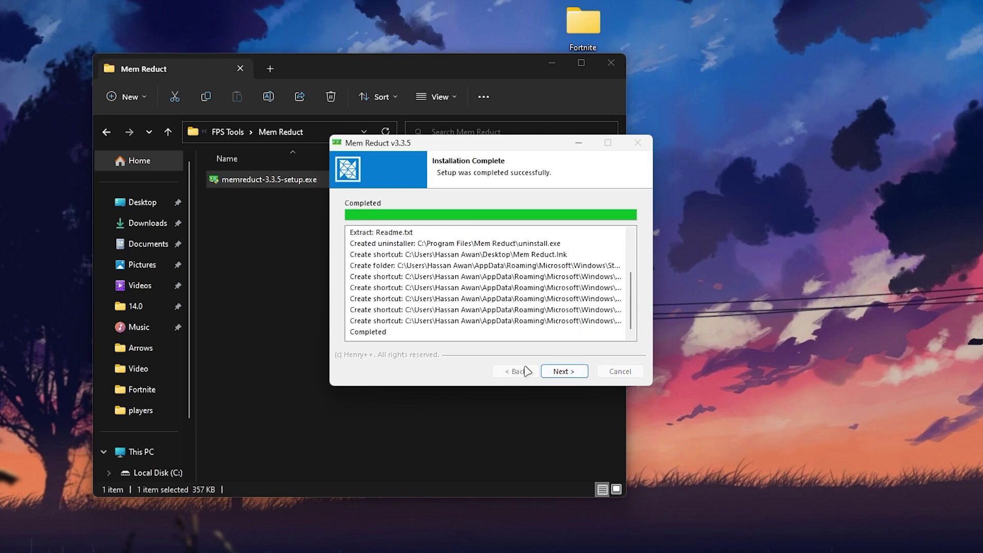
left_click(578, 371)
left_click(579, 369)
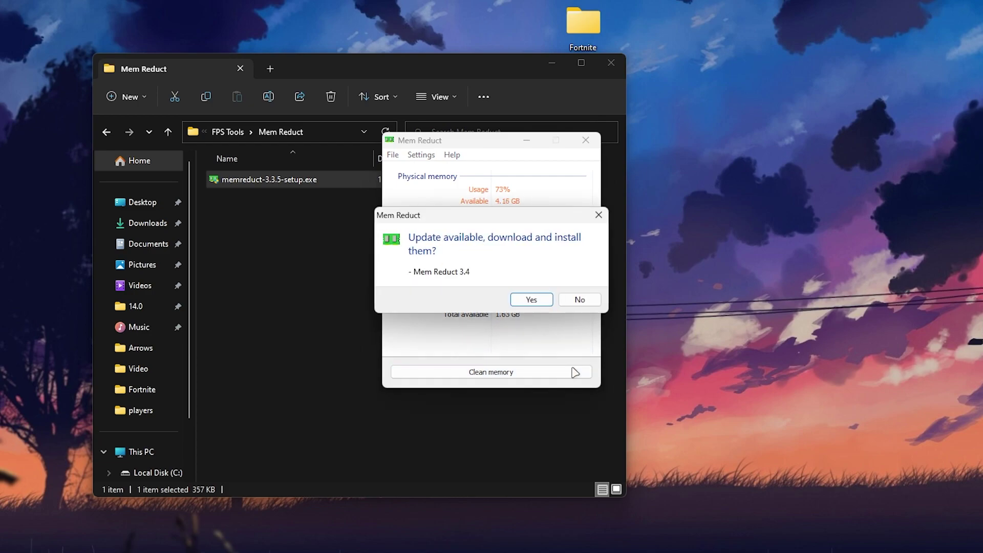
- Dismiss the Mem Reduct 3.4 update offer, clean the memory with confirmation, and close Mem Reduct
left_click(597, 216)
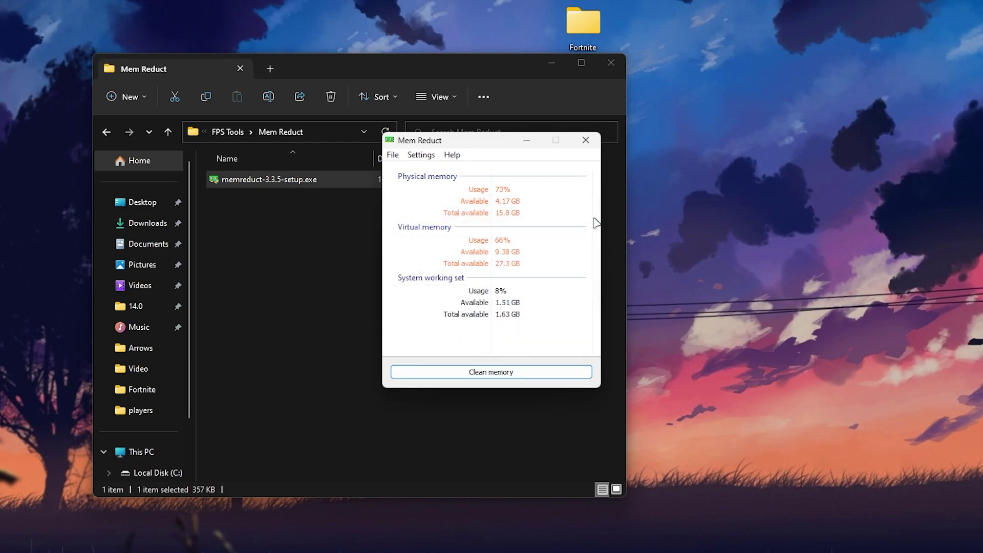
left_click(489, 373)
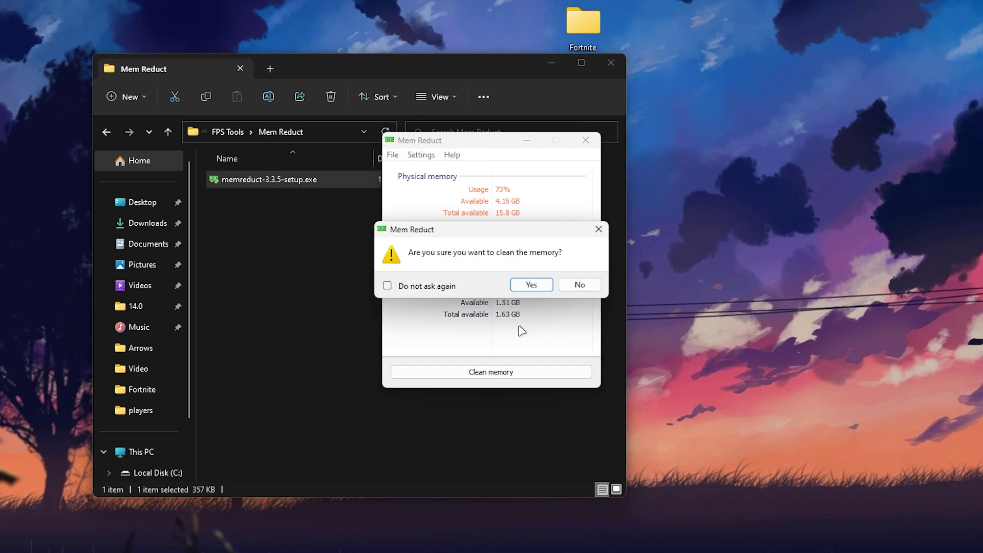
left_click_drag(494, 234, 474, 318)
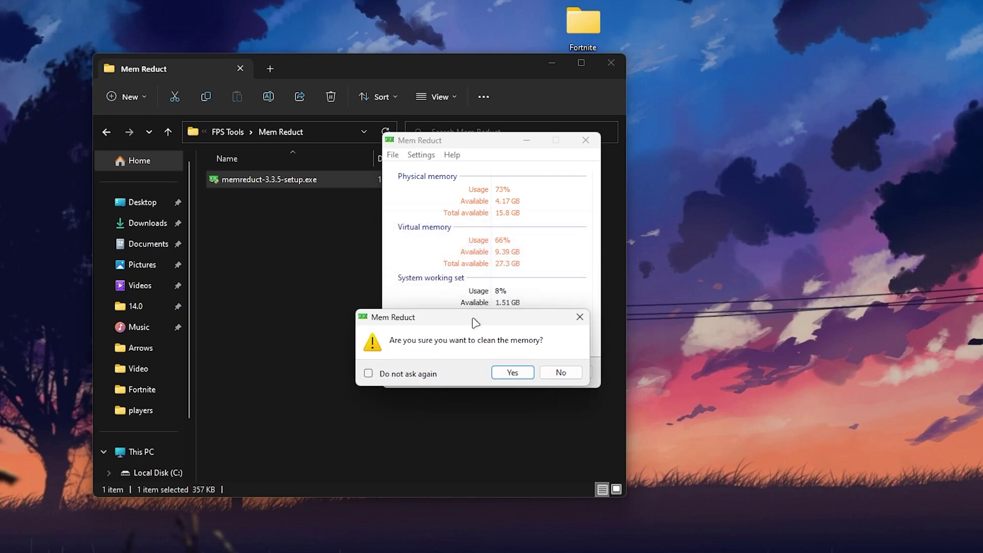
left_click(514, 375)
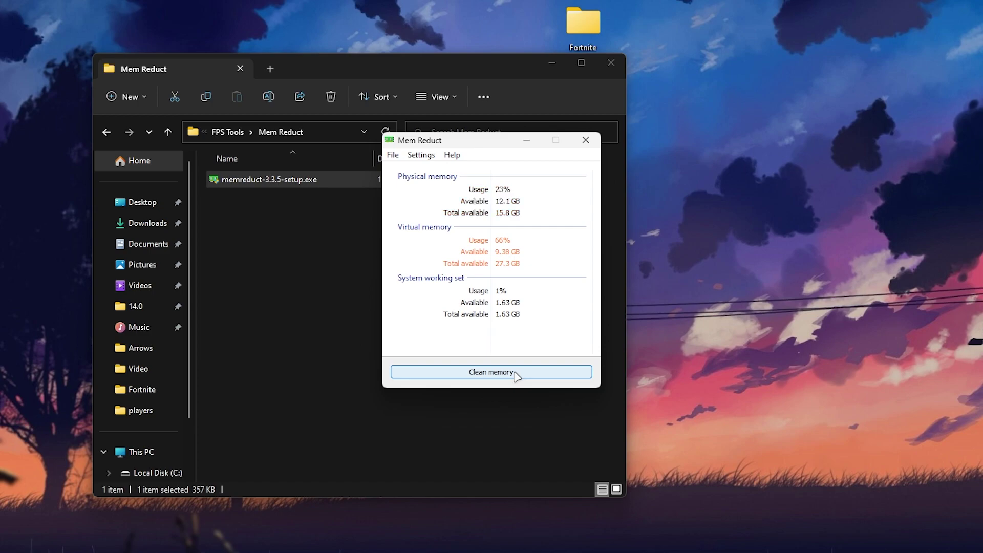
left_click(586, 141)
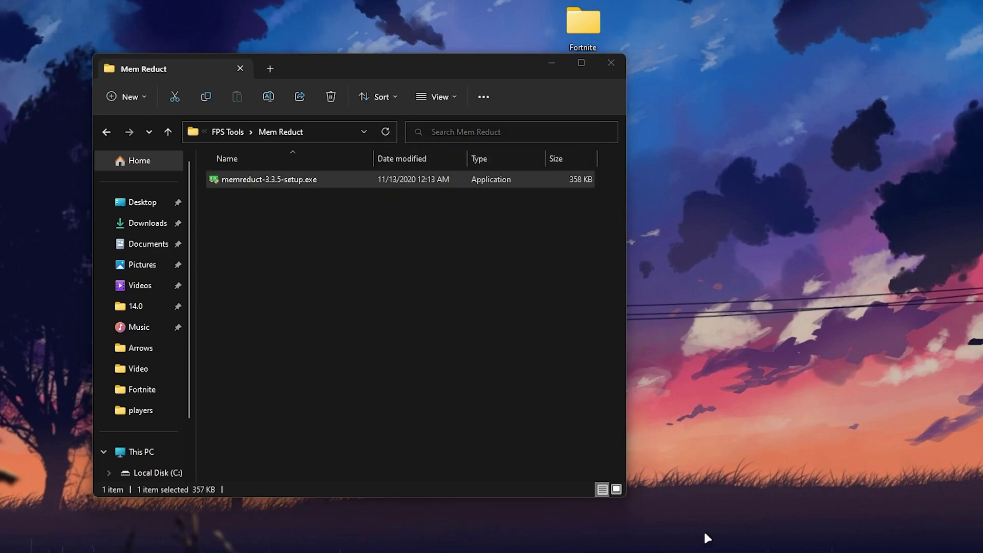
- Launch Intelligent standby list cleaner ISLC.exe from the ISLC v1.0.2.2 folder in FPS Tools
left_click(451, 421)
key("alt+Up")
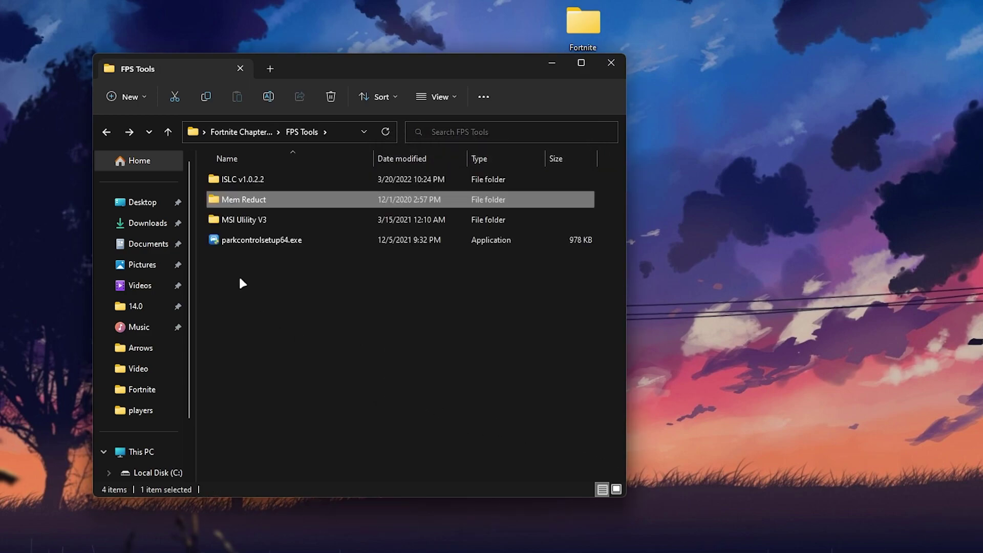
double_click(221, 180)
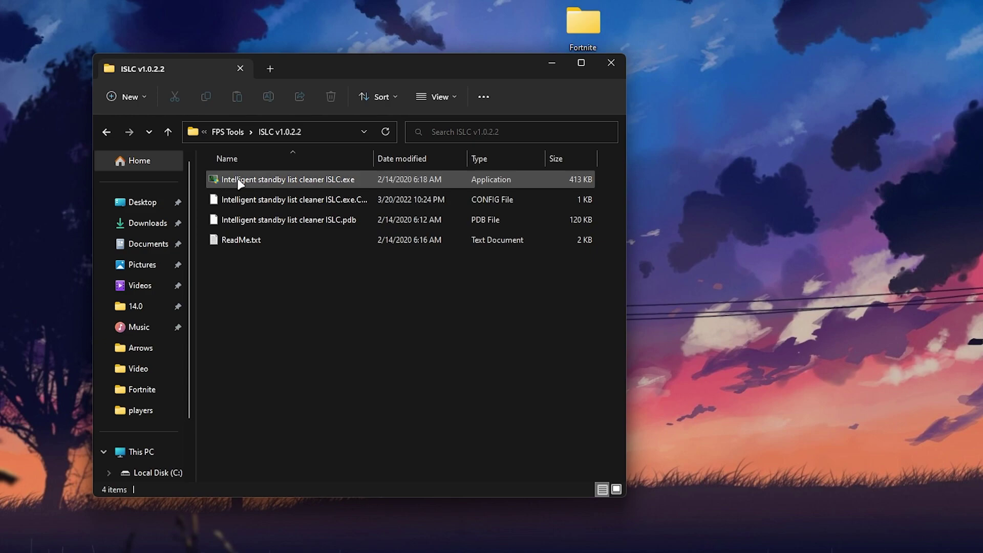
right_click(247, 183)
left_click(285, 203)
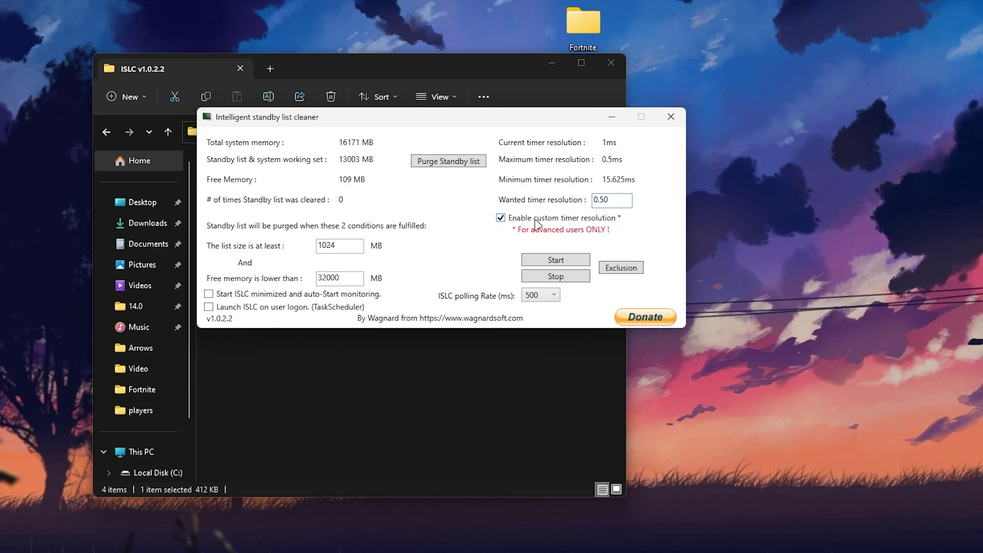
- Keep the custom timer resolution enabled in Intelligent standby list cleaner and set the ISLC polling rate to 1000 ms
left_click(501, 218)
left_click(501, 217)
left_click(545, 297)
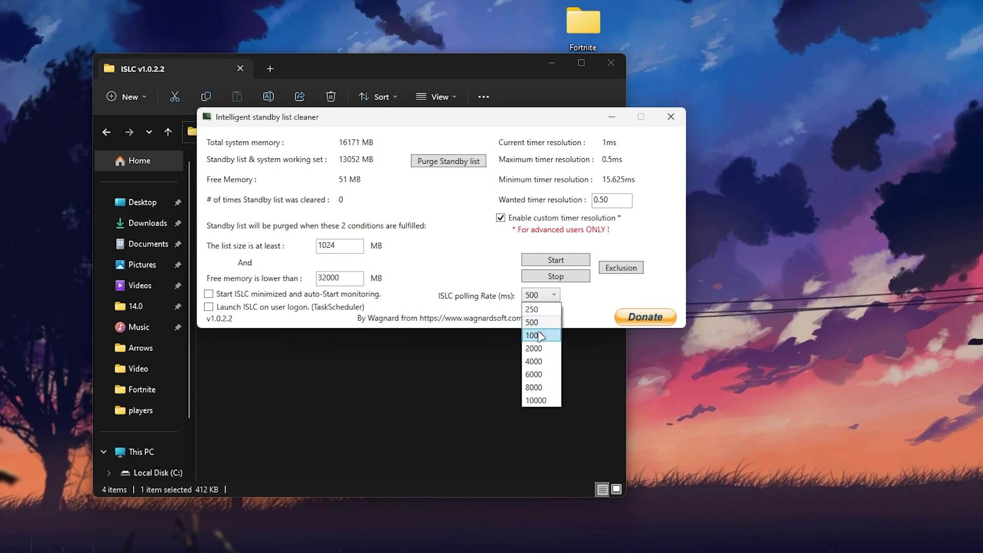
left_click(536, 333)
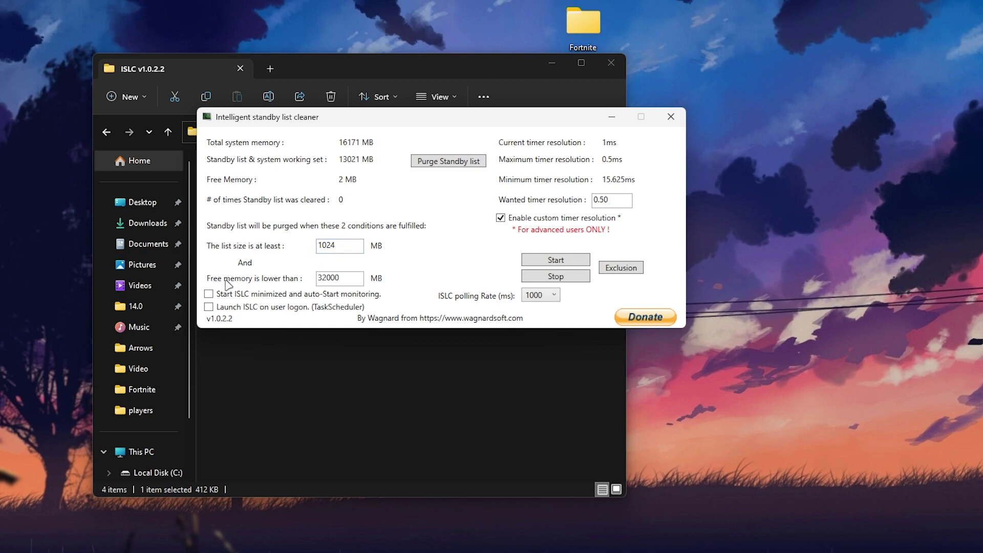
- Set the free memory threshold to 16000 MB, enable minimized auto-start monitoring, start ISLC, and put it and the folder window away
double_click(341, 278)
type("16000")
left_click(209, 295)
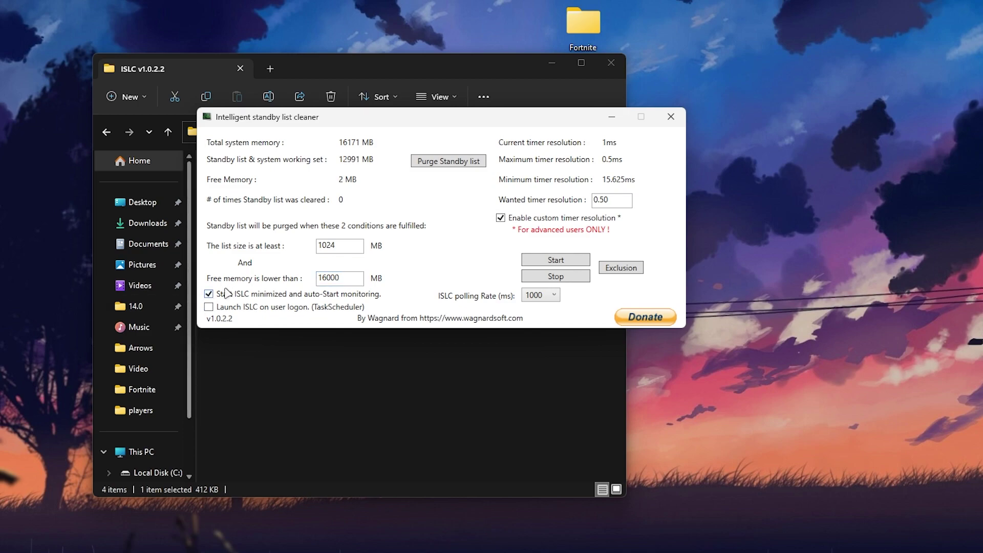
left_click(565, 264)
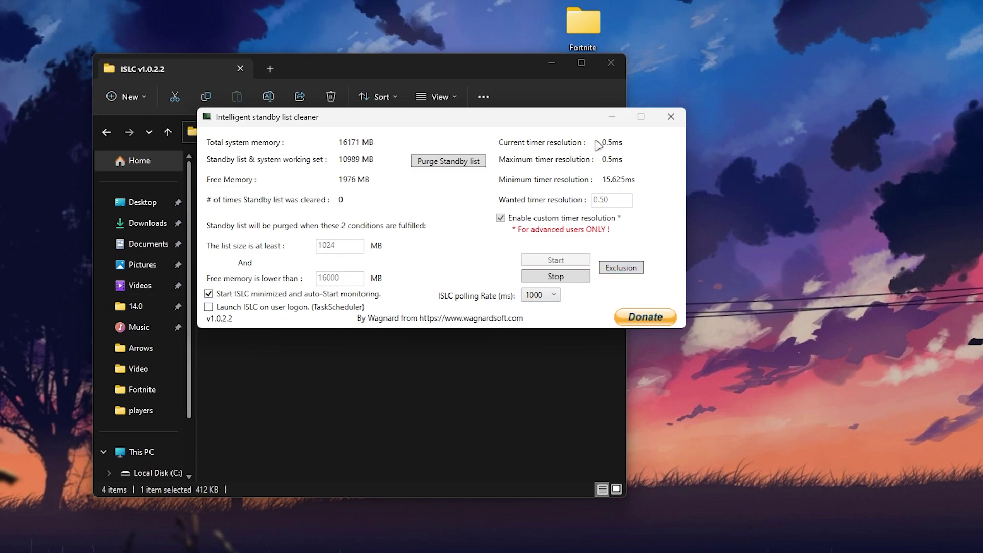
left_click(612, 118)
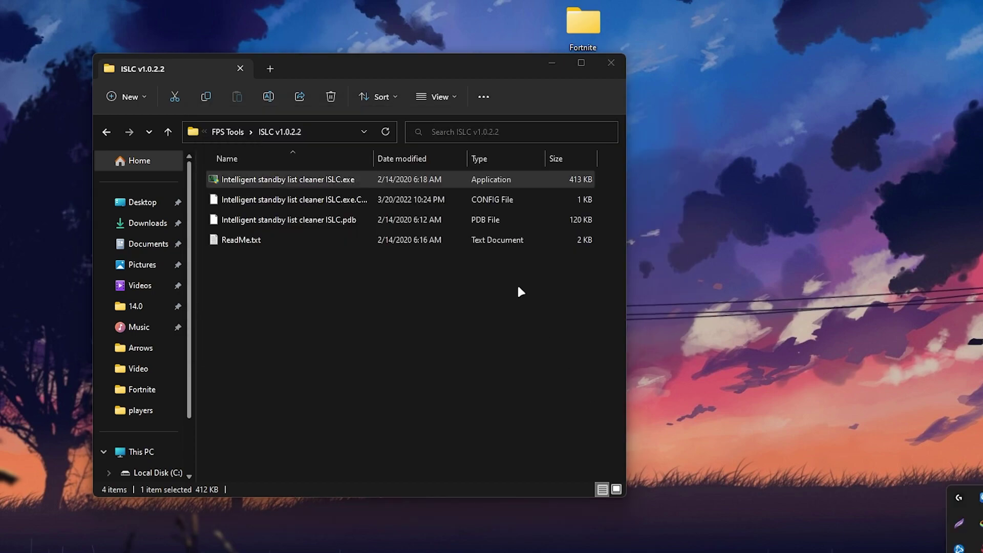
left_click(611, 63)
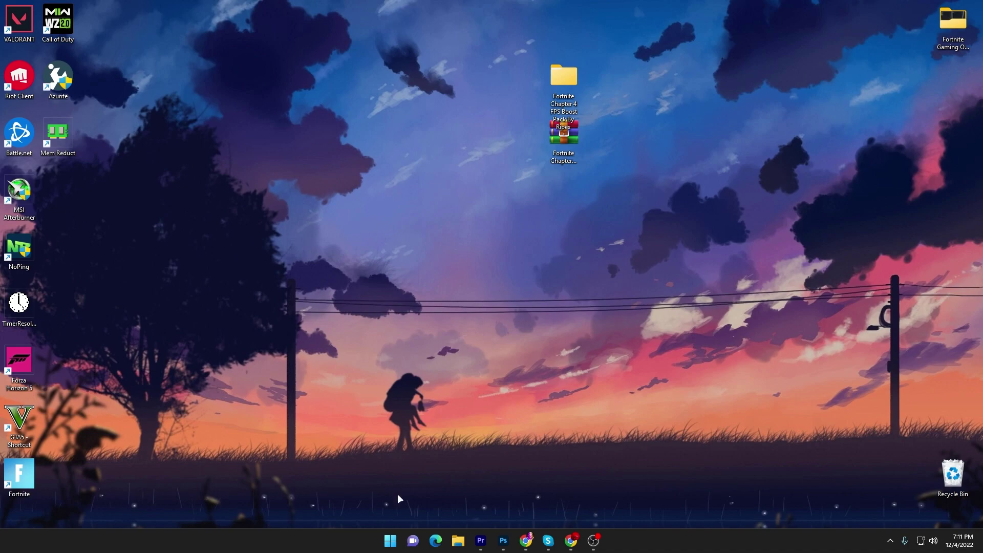
- Check the Xbox Game Bar and Game Mode pages under Gaming in Windows Settings
left_click(390, 540)
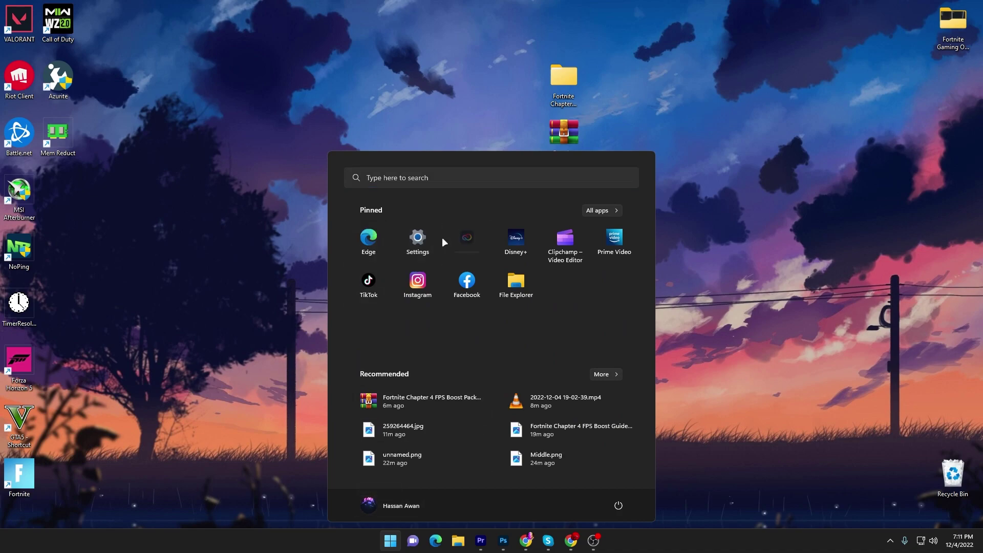
left_click(418, 241)
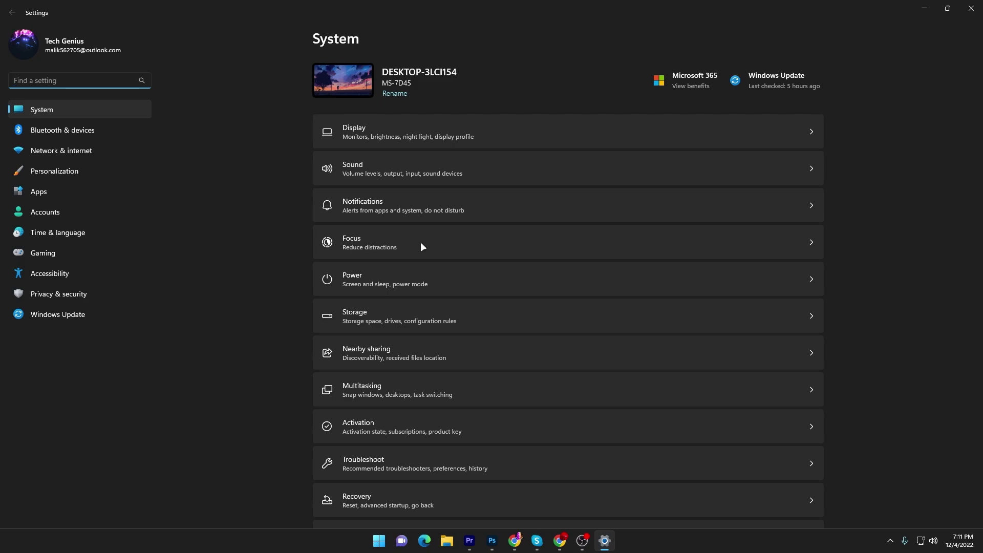
left_click(49, 253)
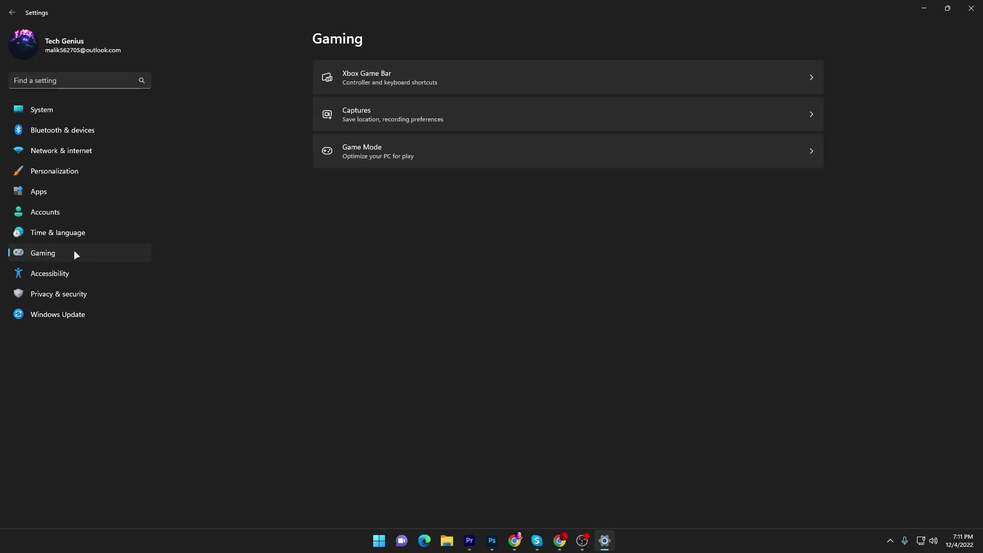
left_click(364, 77)
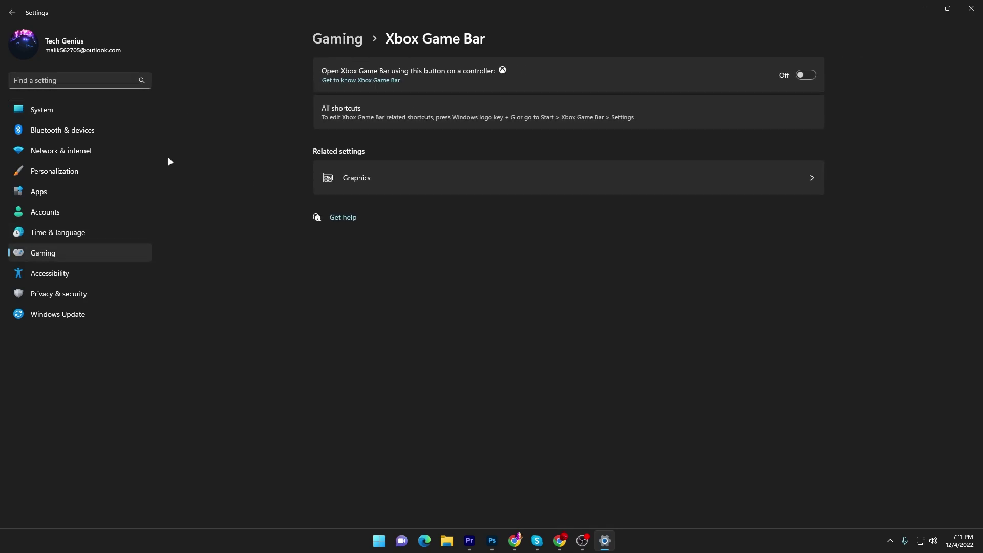
key("alt+Left")
left_click(419, 152)
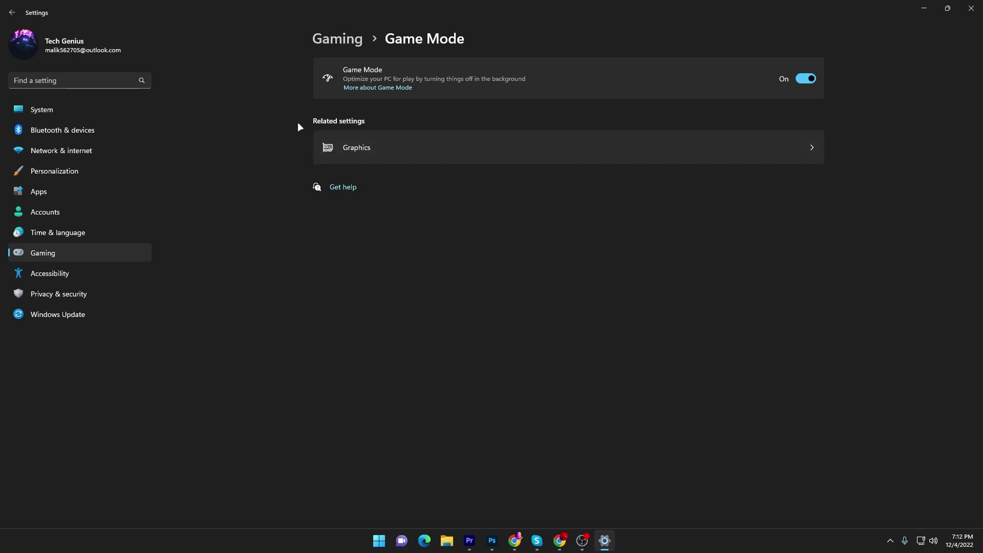
- Review the default graphics settings, including hardware-accelerated GPU scheduling and variable refresh rate, then close Windows Settings
left_click(394, 149)
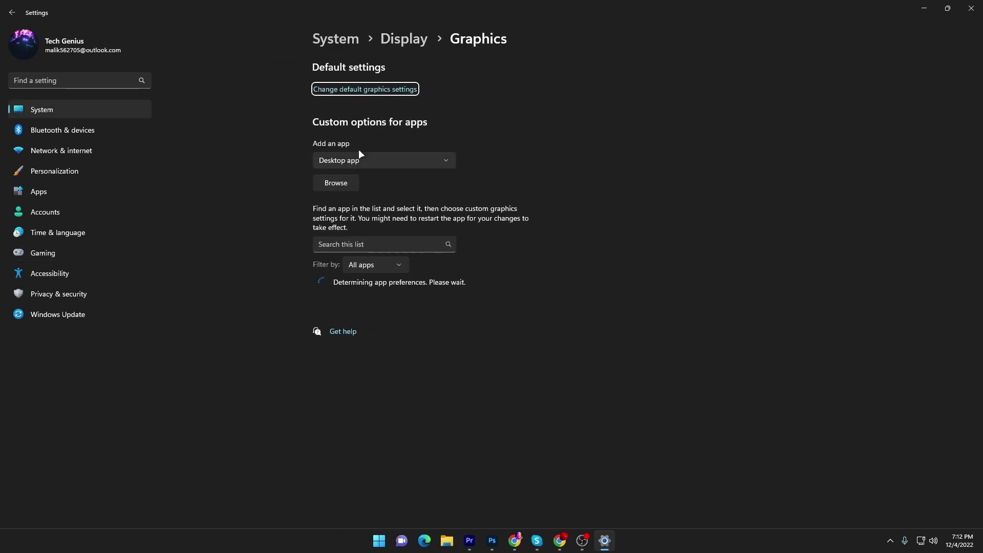
left_click(335, 90)
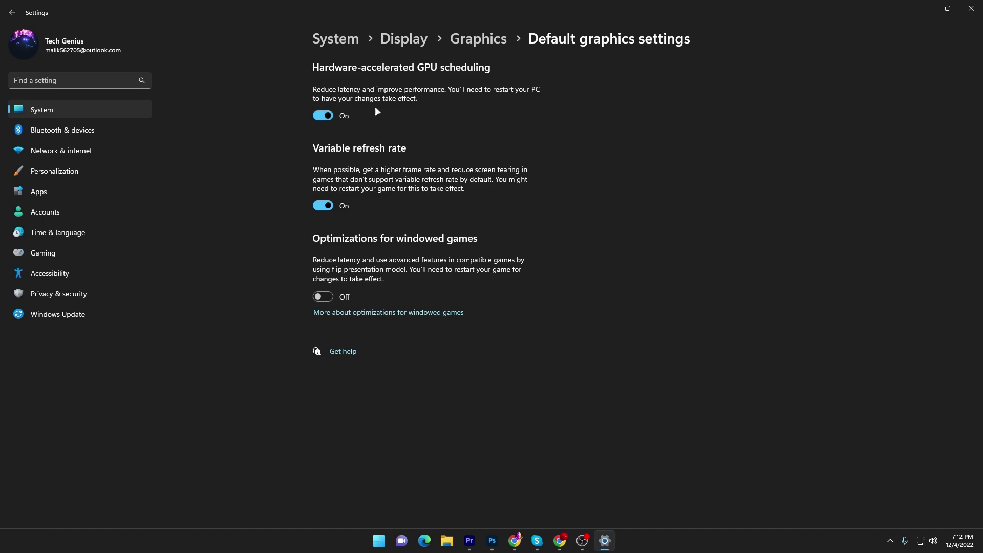
left_click(973, 9)
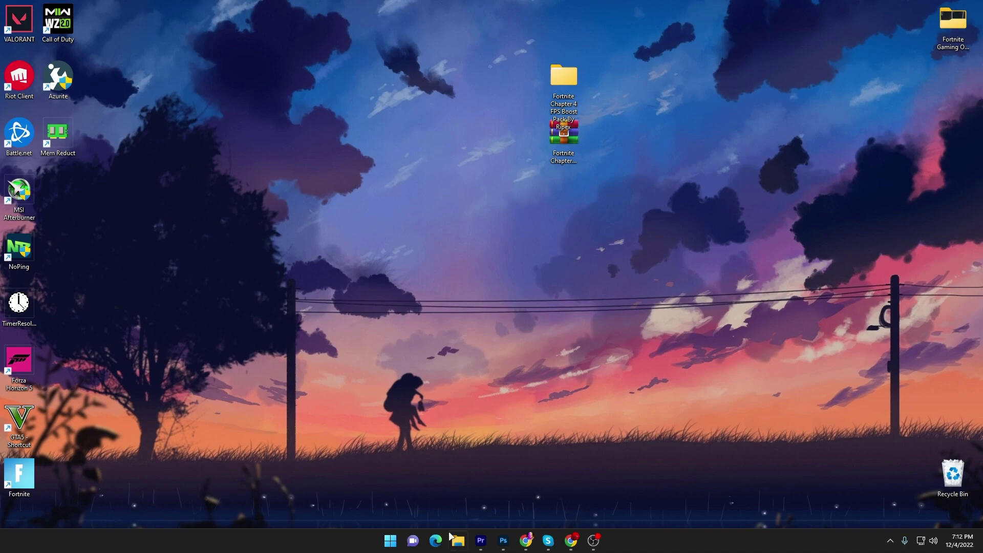
- In File Explorer, open C: > Program Files > Epic Games > Fortnite > FortniteGame > Binaries > Win64
left_click(458, 541)
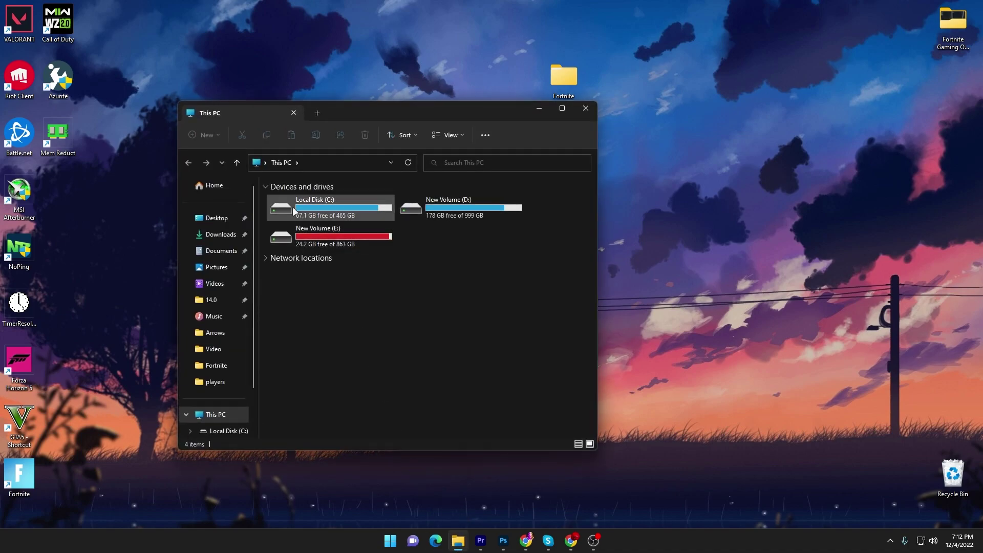
double_click(356, 207)
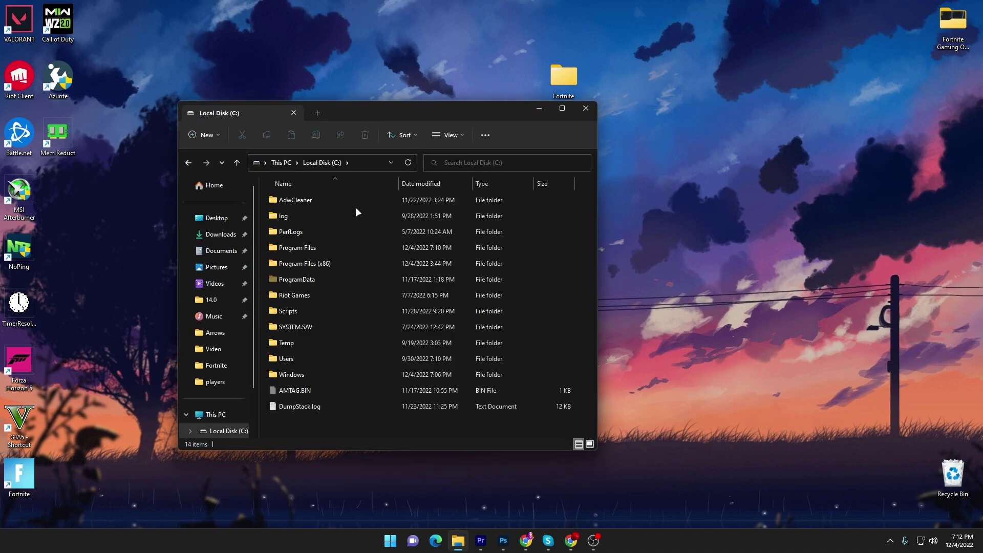
double_click(293, 249)
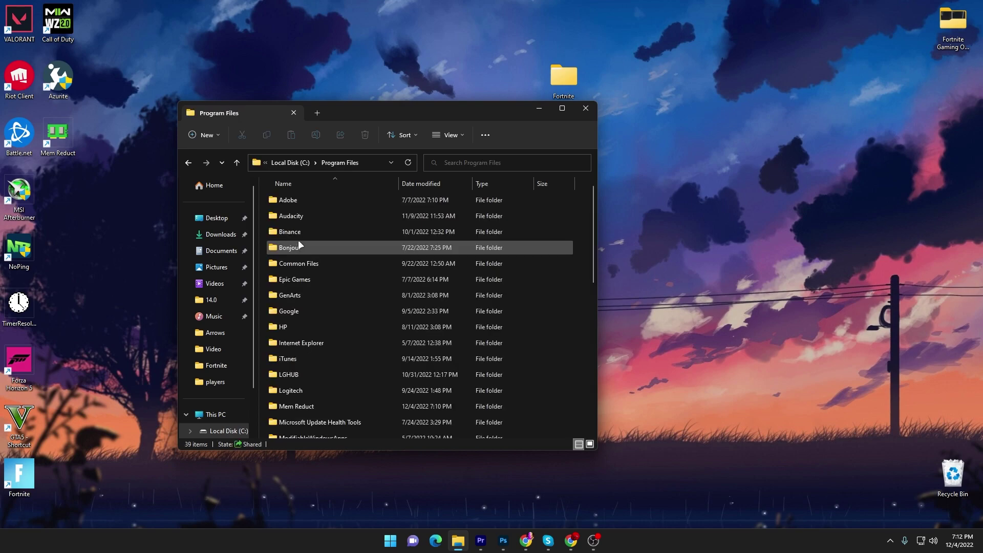
double_click(301, 280)
double_click(305, 201)
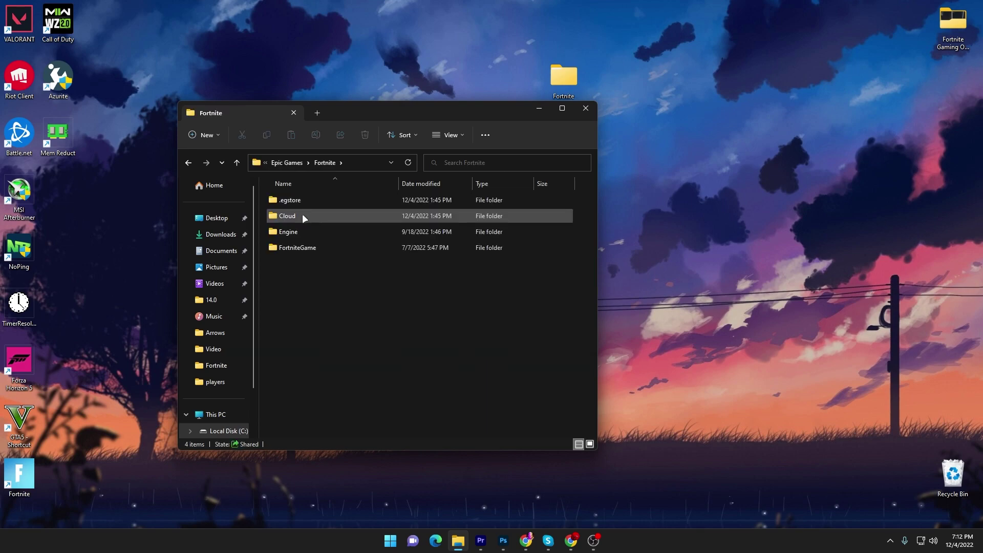
double_click(294, 245)
left_click(300, 201)
double_click(300, 201)
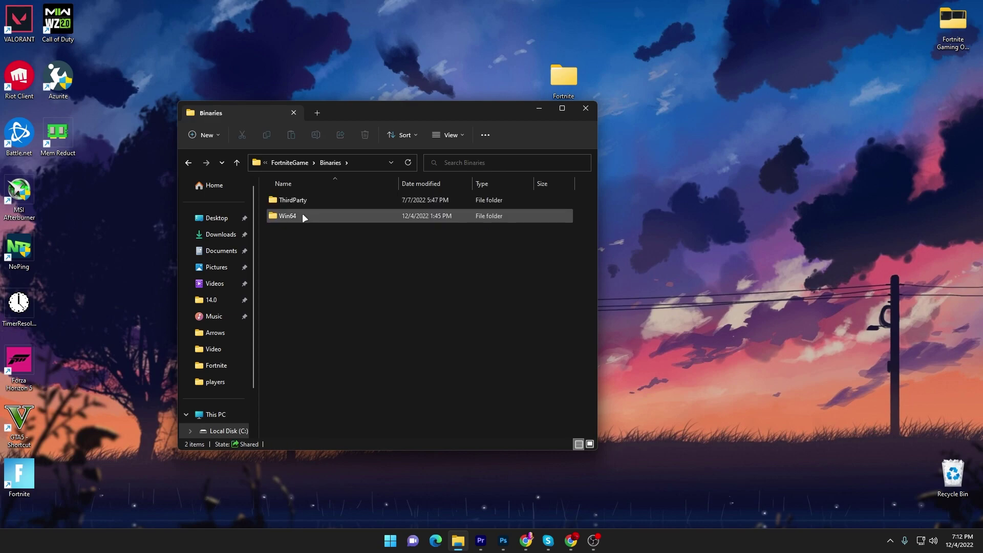
double_click(301, 213)
- Find FortniteClient-Win64-Shipping.exe in the Win64 folder and open its compatibility properties
scroll(336, 306, "down", 3)
scroll(336, 306, "down", 10)
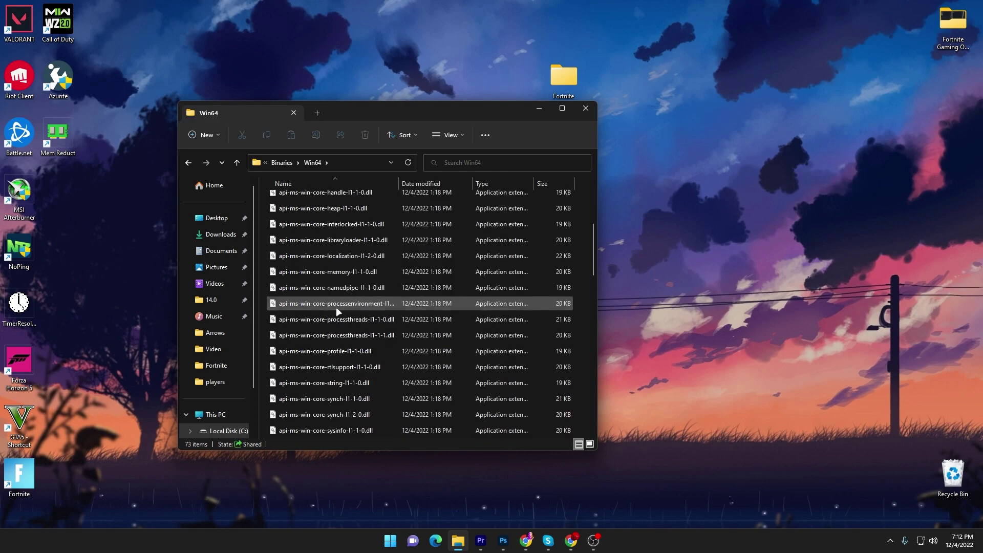
scroll(287, 309, "up", 1)
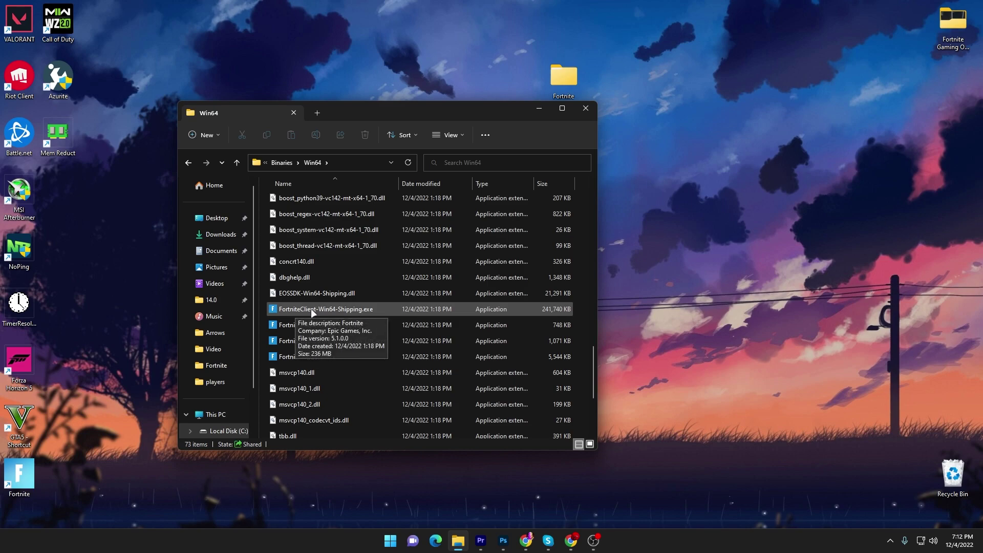
right_click(313, 310)
left_click(358, 301)
left_click(406, 267)
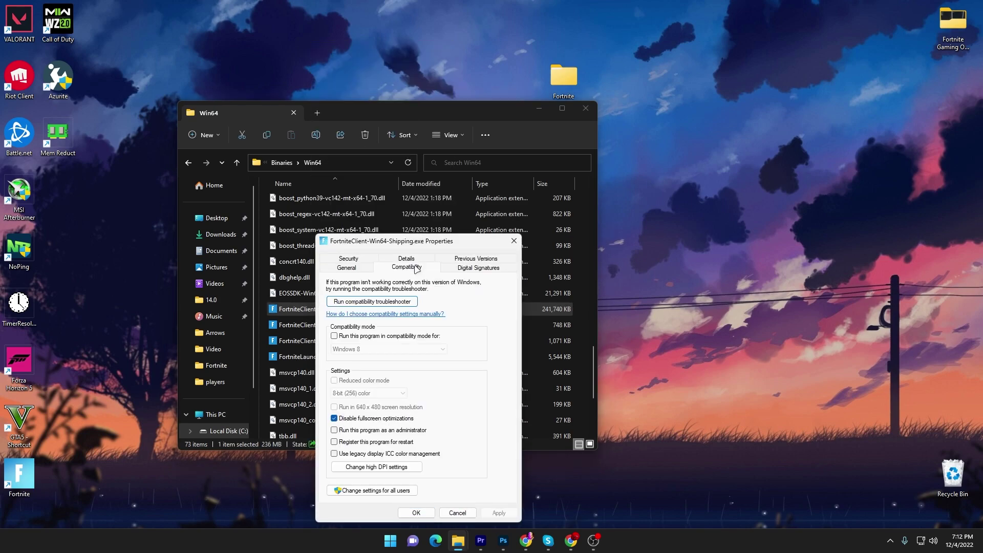
left_click_drag(415, 248, 481, 200)
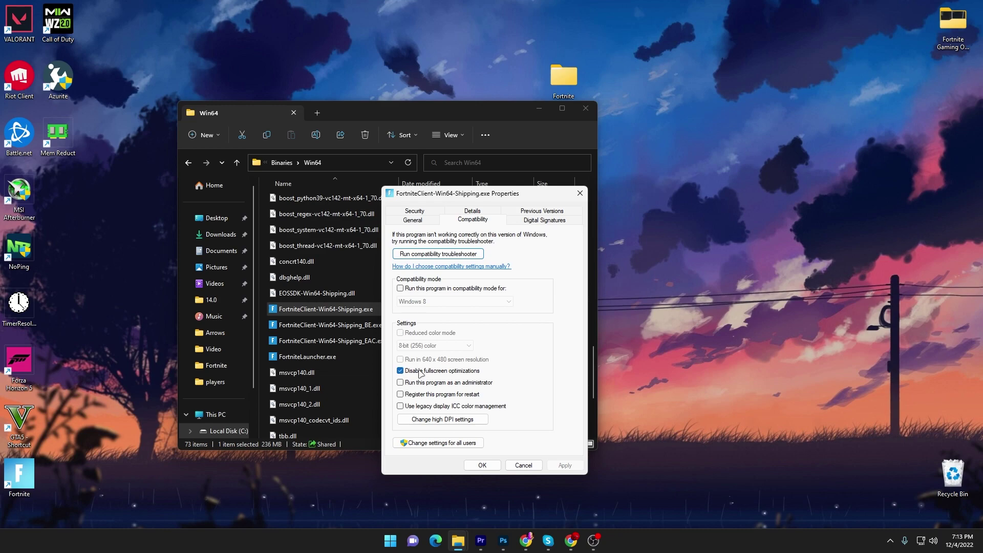
- Override the executable's high DPI scaling behavior with scaling performed by Application, accept the properties, and close the Win64 folder window
left_click(429, 419)
left_click(430, 391)
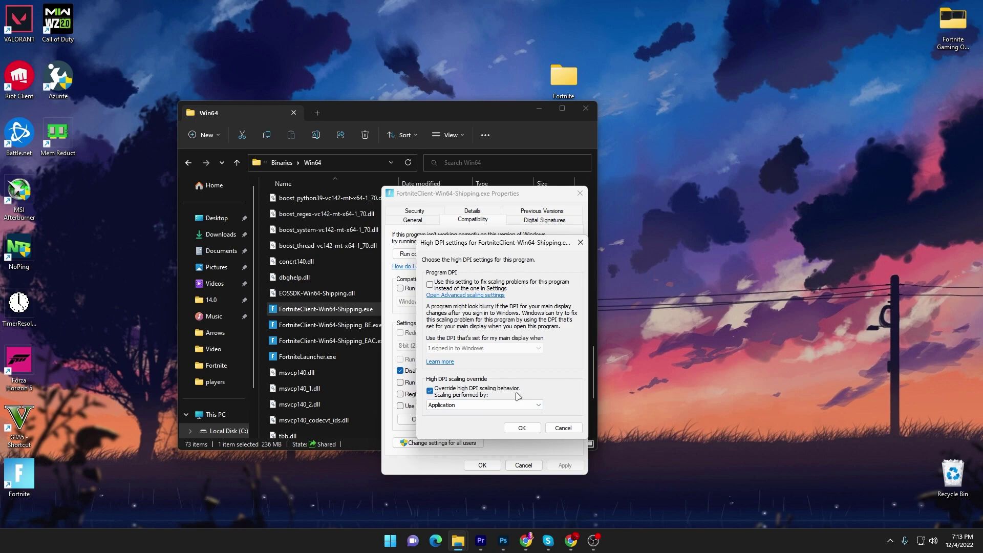
left_click(522, 428)
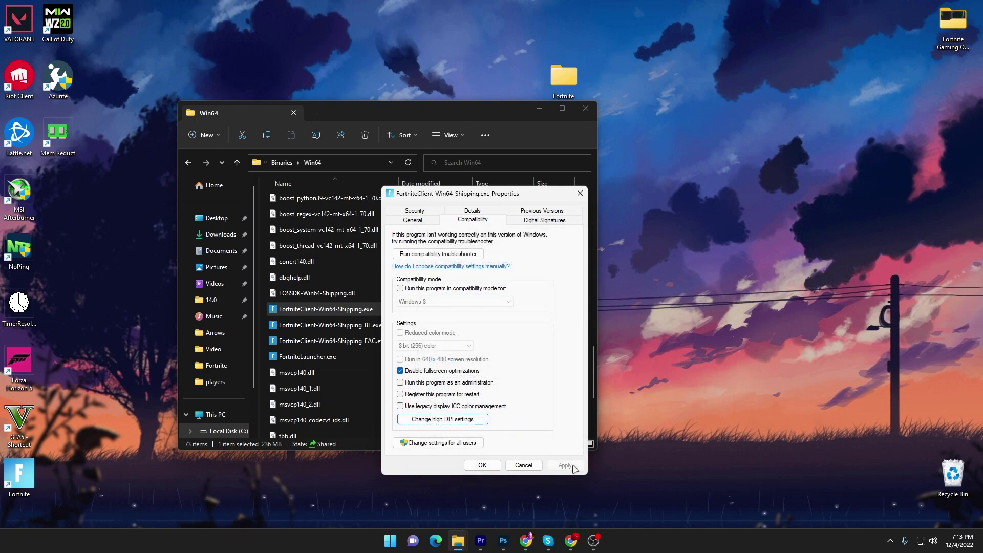
left_click(482, 465)
left_click_drag(581, 310, 512, 355)
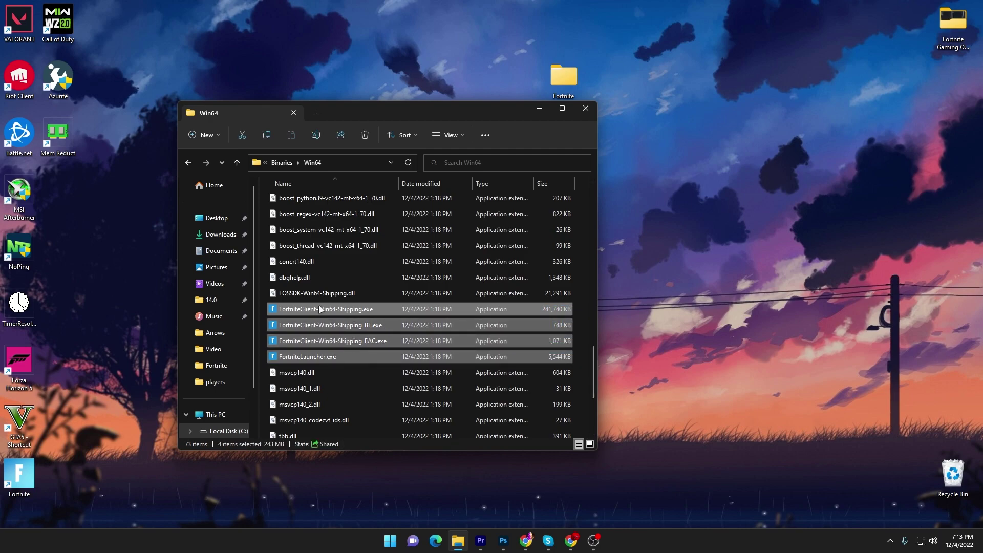
left_click(584, 108)
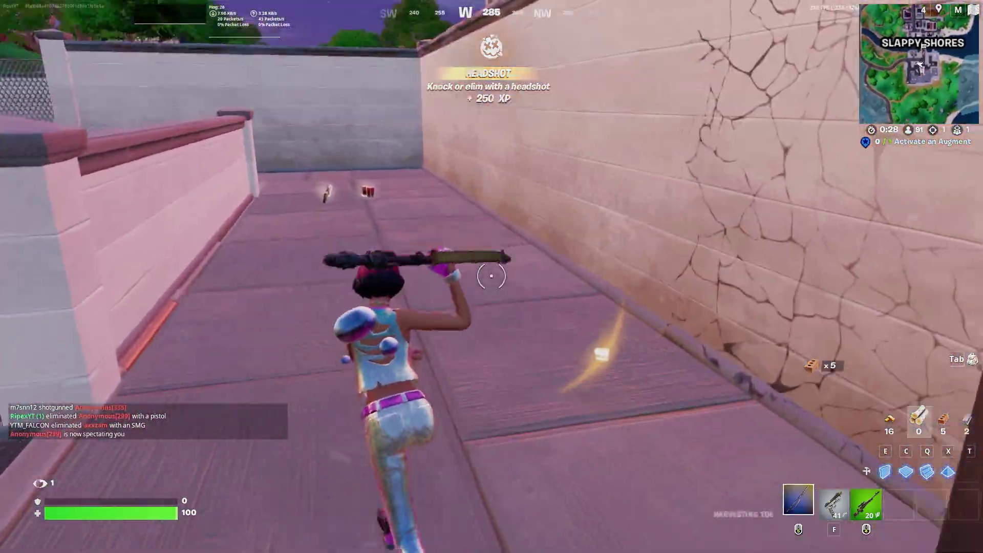
- Arrange the loadout as Thunder Shotgun, Tactical Pistol and DMR in that order, and equip the DMR
key("Tab")
key("Tab")
key("e")
key("Tab")
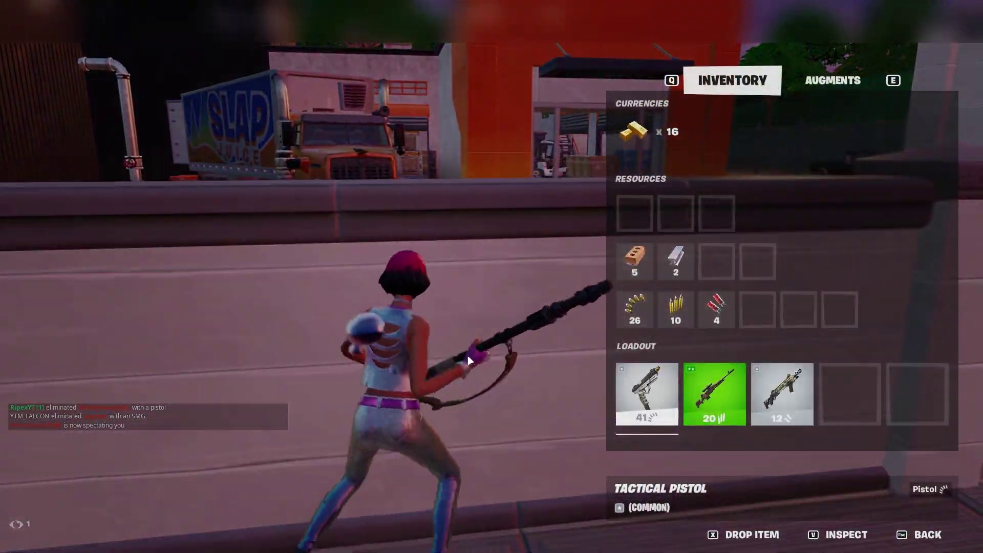
left_click_drag(762, 394, 646, 394)
key("Tab")
key("1")
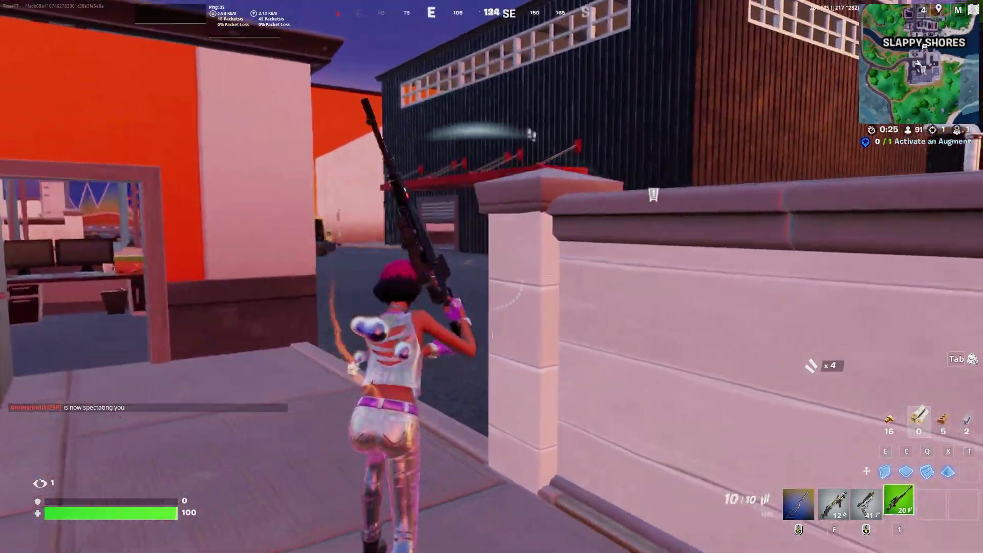
- Fight the nearby opponent beside the building, finishing with the Tactical Pistol, and reload it
left_click(492, 276)
scroll(491, 276, "down", 1)
left_click(492, 277)
left_click(492, 277)
left_click(492, 277)
left_click(492, 276)
scroll(492, 276, "up", 1)
scroll(492, 277, "down", 1)
key("r")
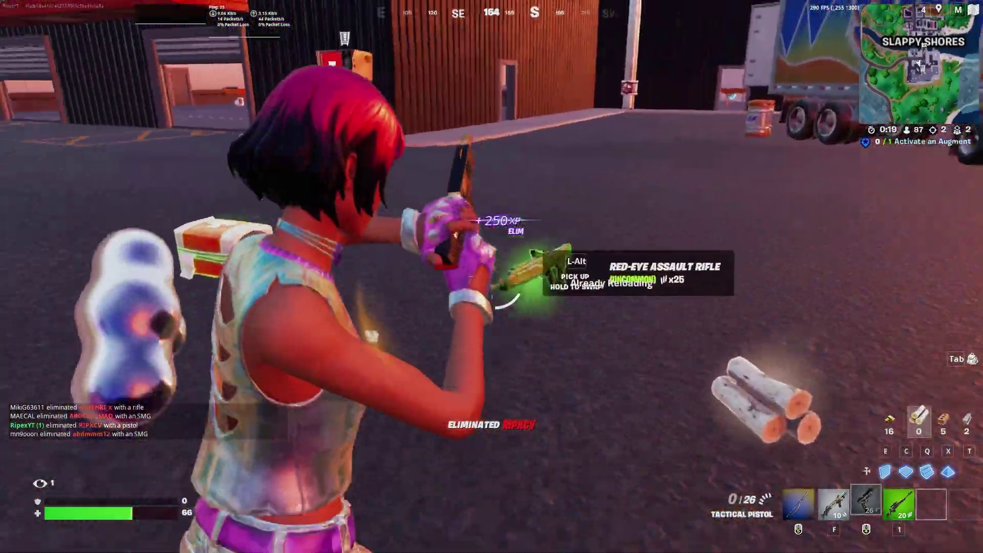
- Pick up the dropped Red-Eye Assault Rifle and the Med Kit from the eliminated opponent's loot
key("w")
key("alt")
key("alt")
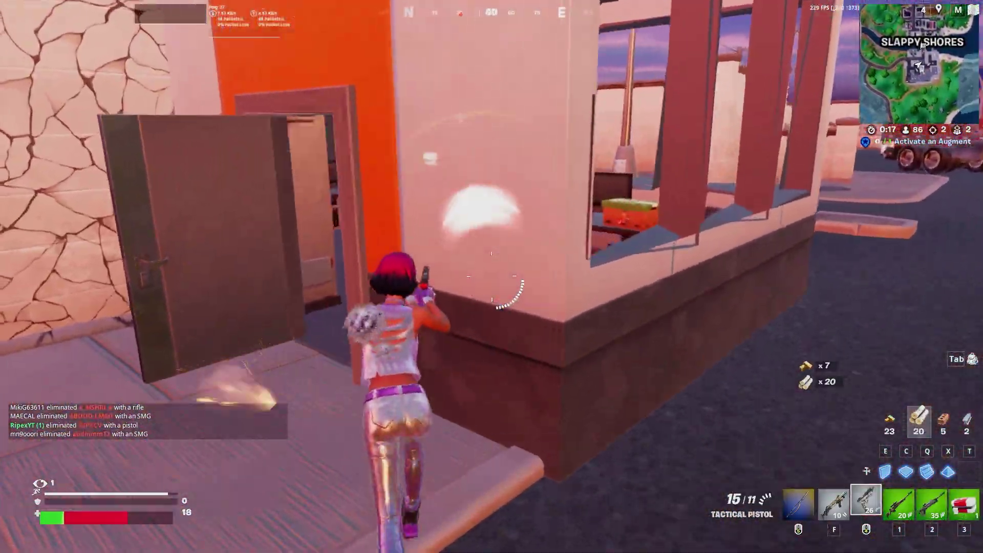
- Build wooden cover around the character inside the building and heal with the Med Kit
key("w")
key("q")
left_click(492, 276)
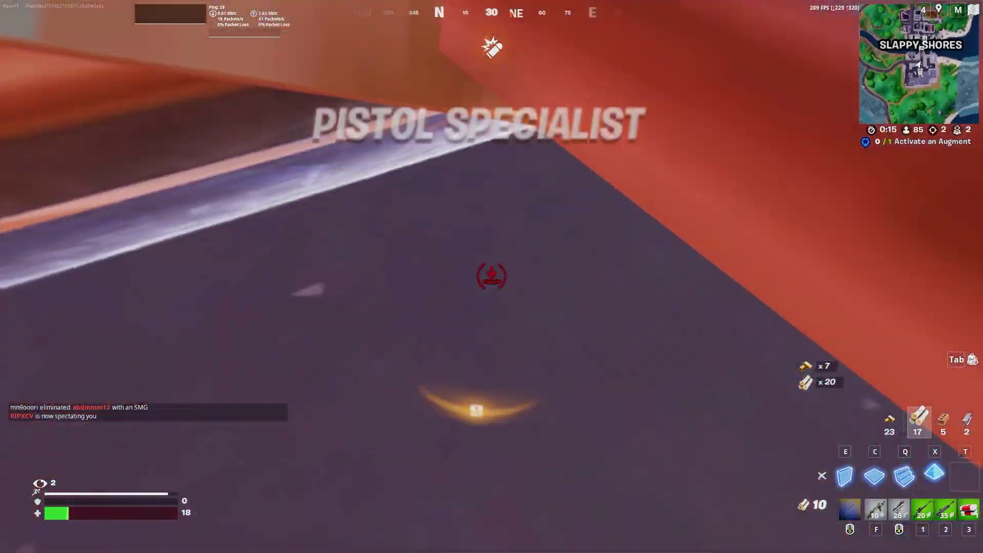
key("3")
key("Tab")
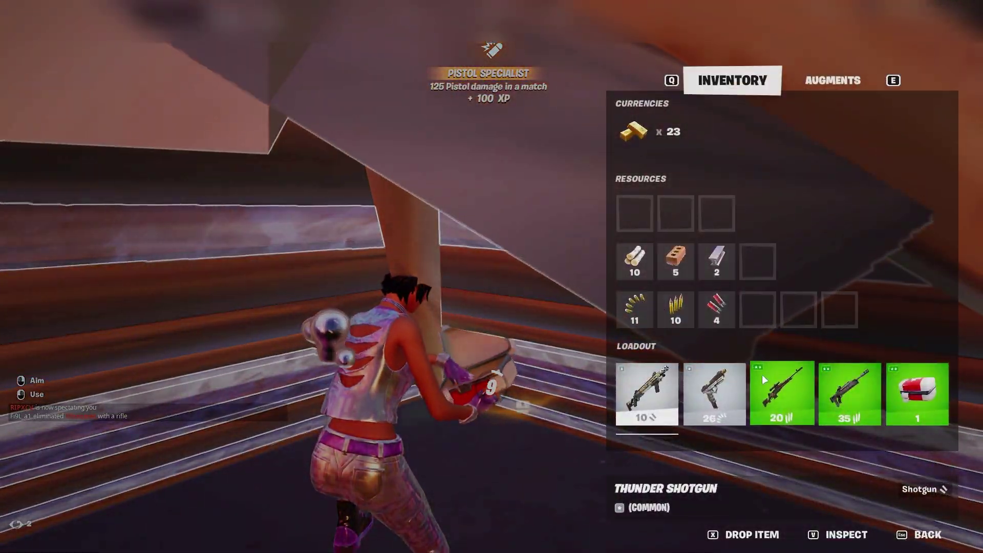
key("Tab")
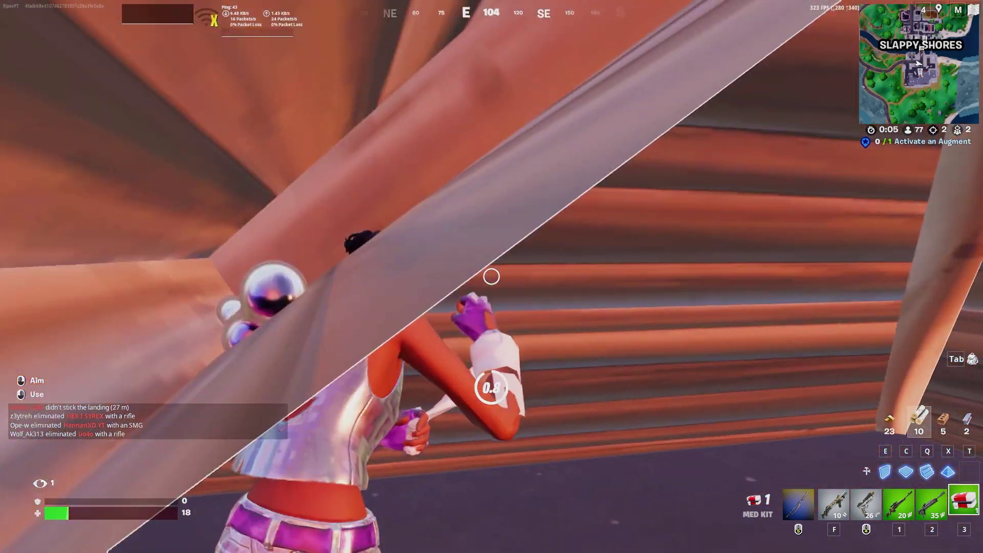
- Reload the Thunder Shotgun and swap the Tactical Pistol with the Red-Eye Assault Rifle in the loadout
key("f")
key("r")
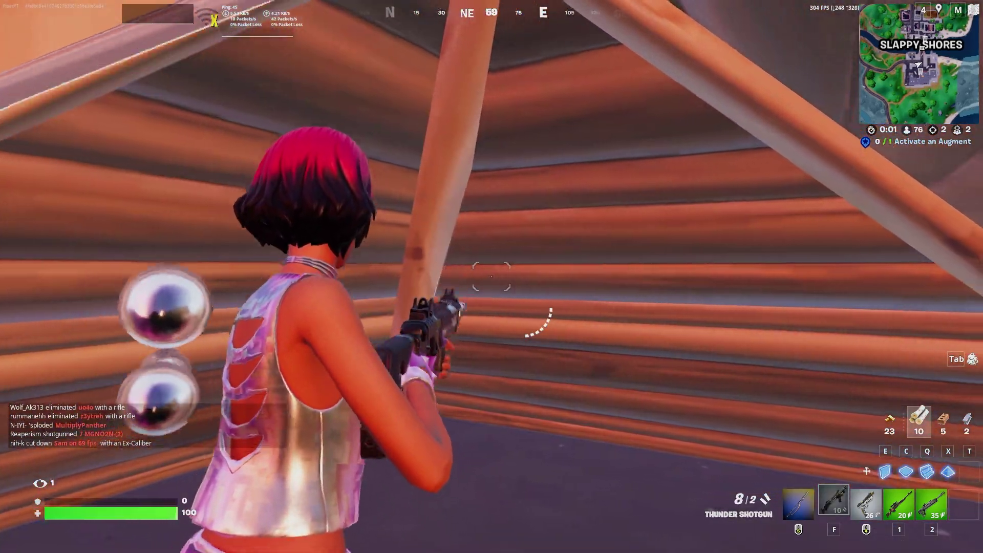
scroll(492, 277, "down", 1)
key("r")
key("Tab")
left_click_drag(718, 394, 854, 395)
key("Tab")
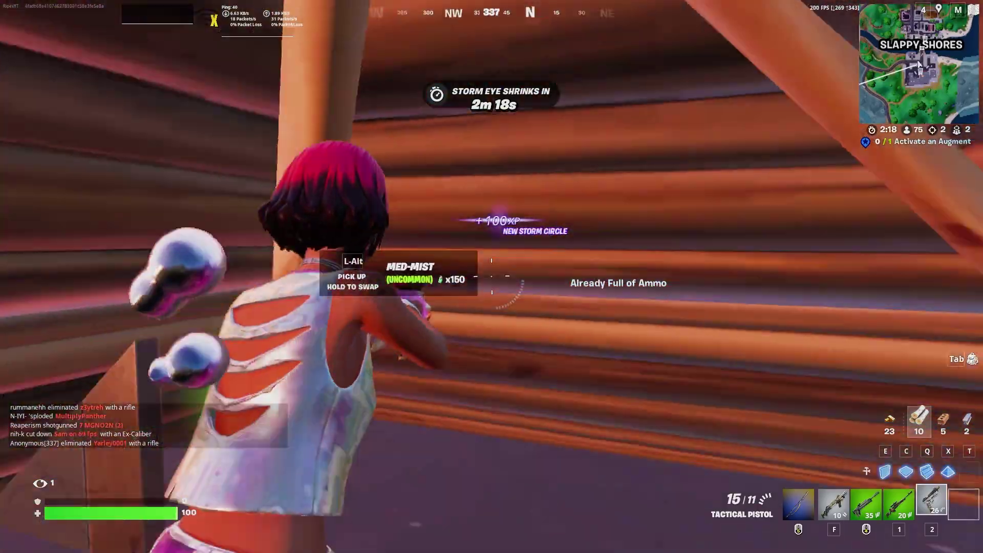
- Pick up the Med-Mist and leave through the doorway with the Red-Eye Assault Rifle equipped
key("alt")
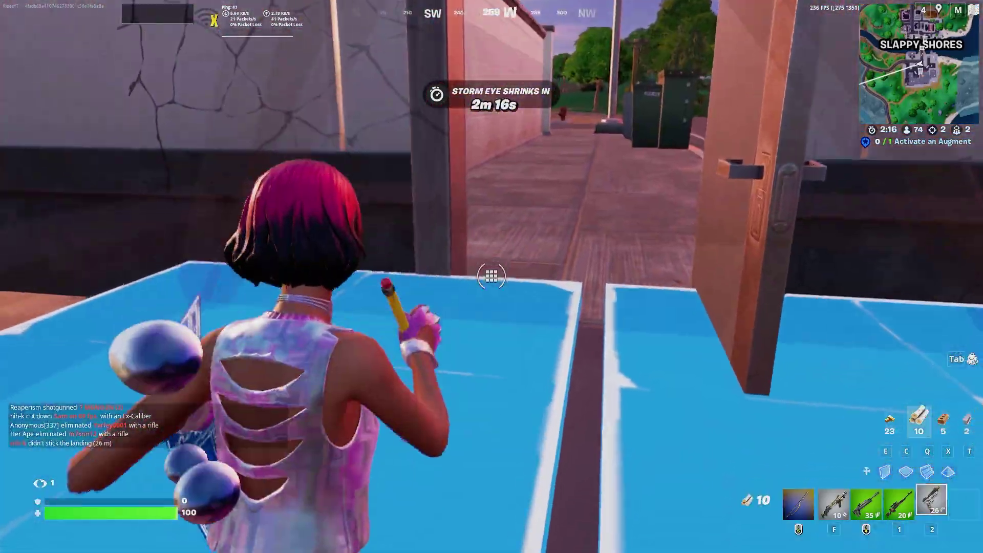
key("alt")
scroll(491, 276, "up", 2)
scroll(492, 277, "down", 1)
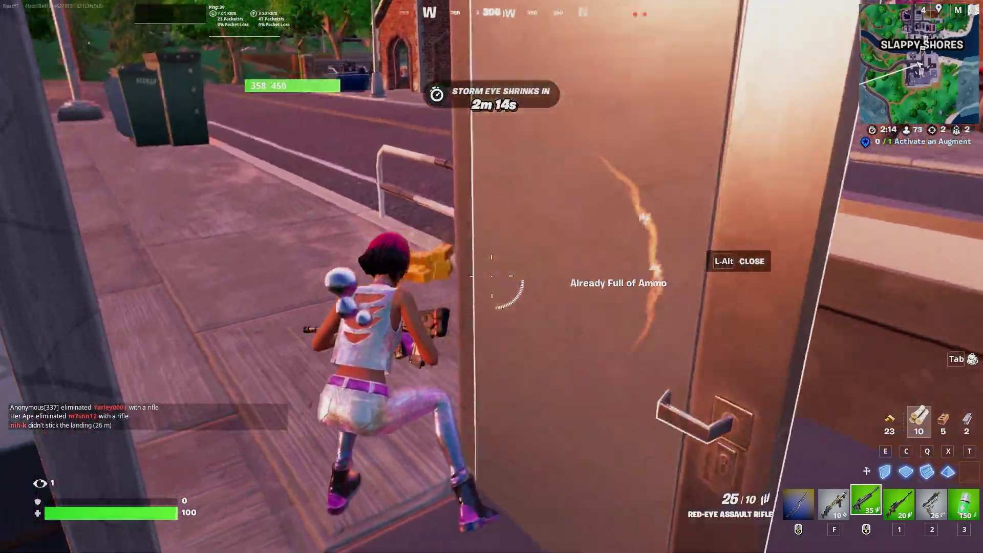
- Cross the street to the brick building, get onto its metal roof, and equip the DMR
key("w")
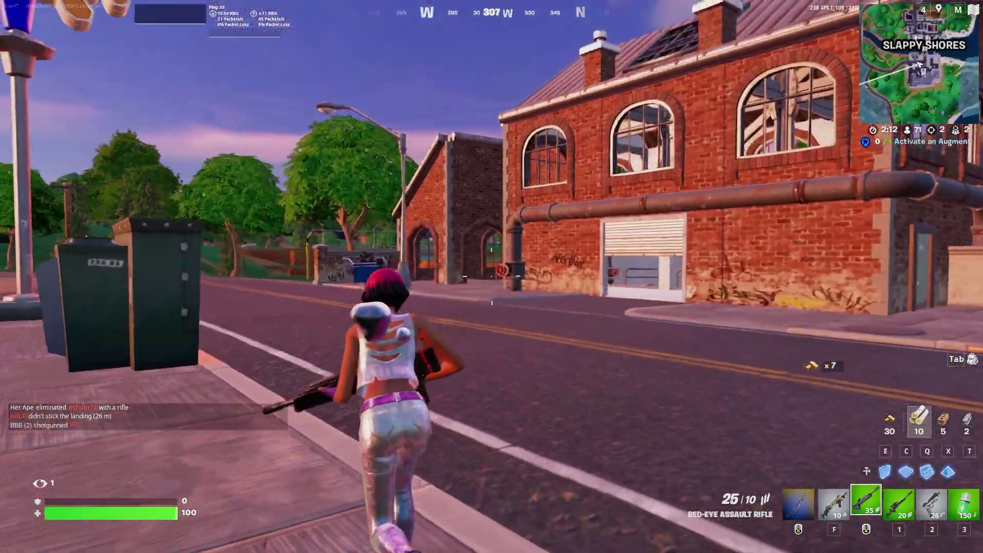
key("w")
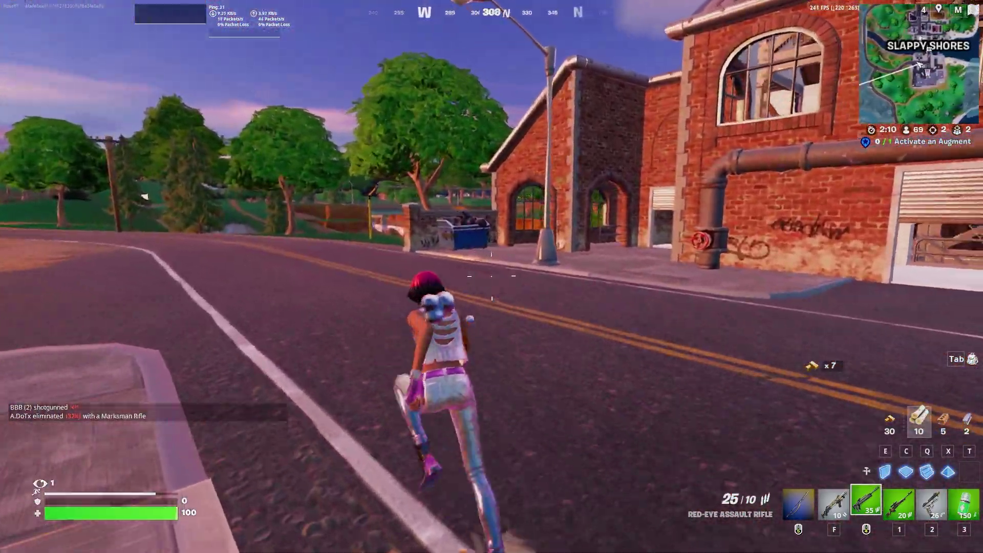
key("w")
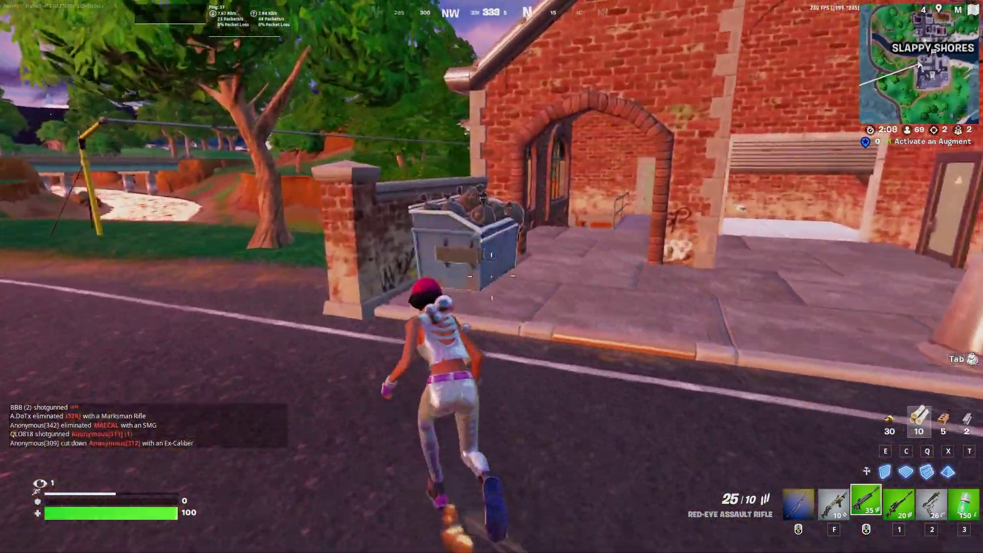
key("space")
key("w")
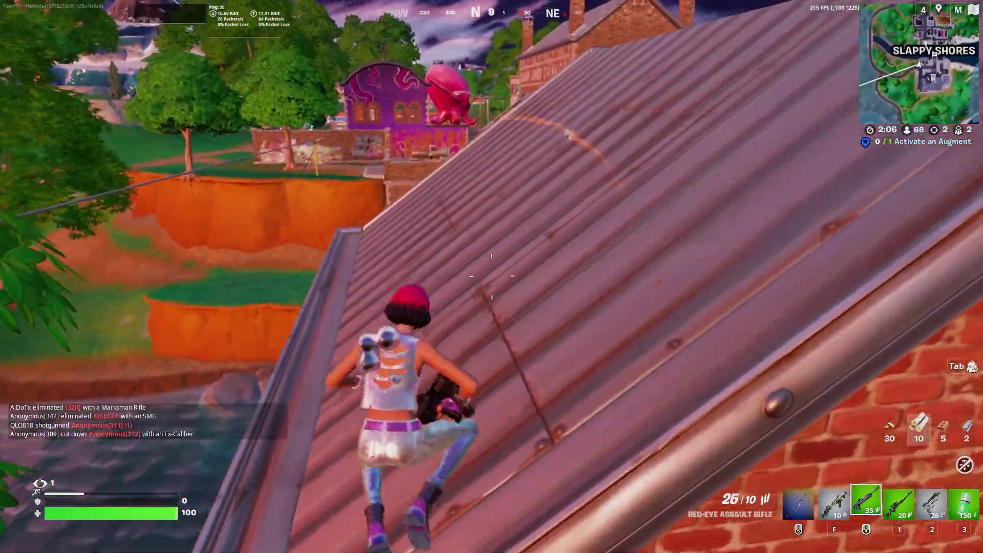
key("1")
key("w")
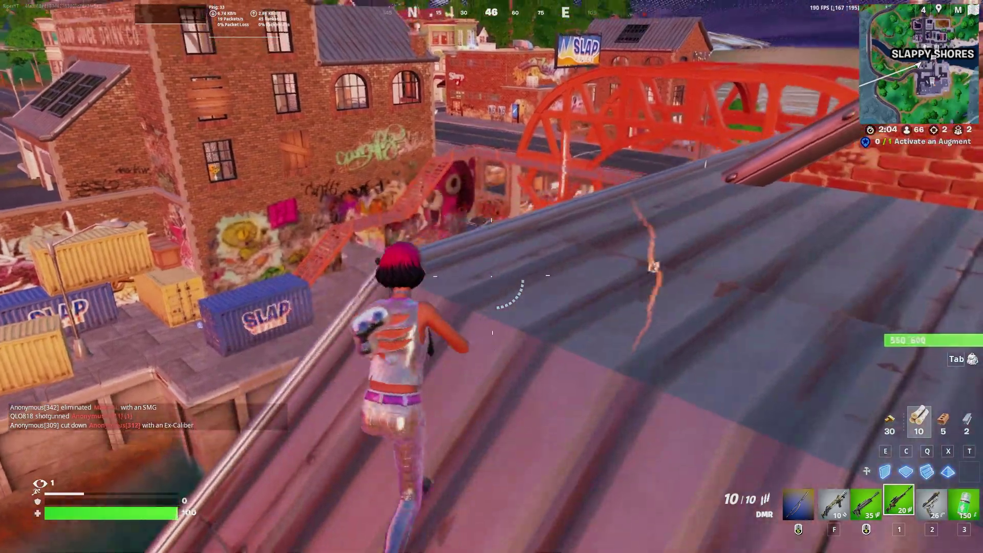